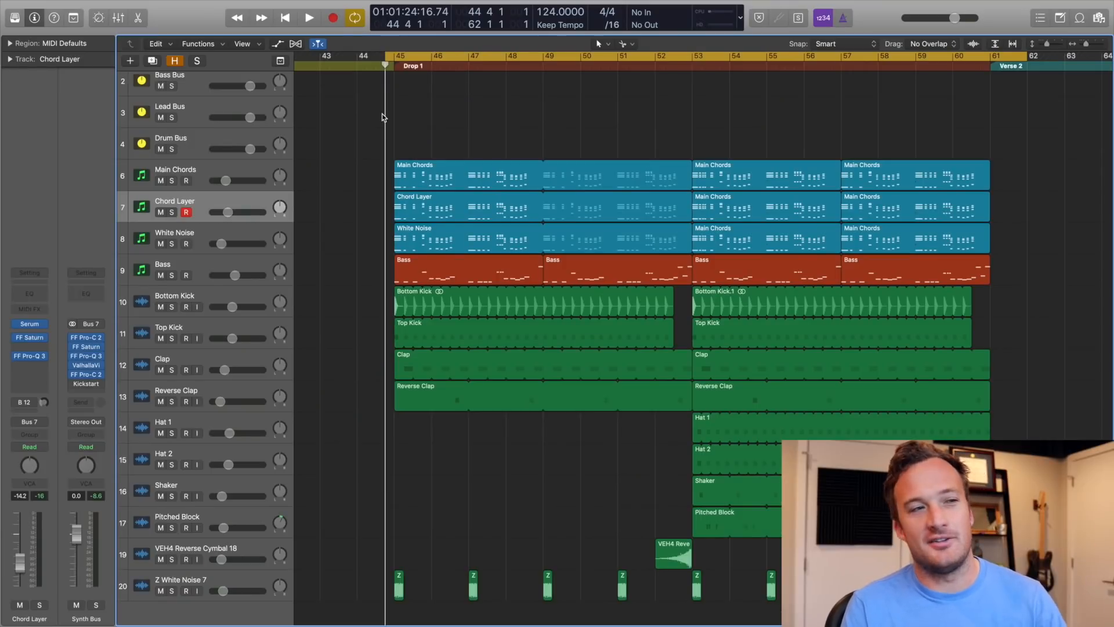
- Inspect the Bass track's Serum patch, from oscillator A's unison setting to its effects rack
click(161, 180)
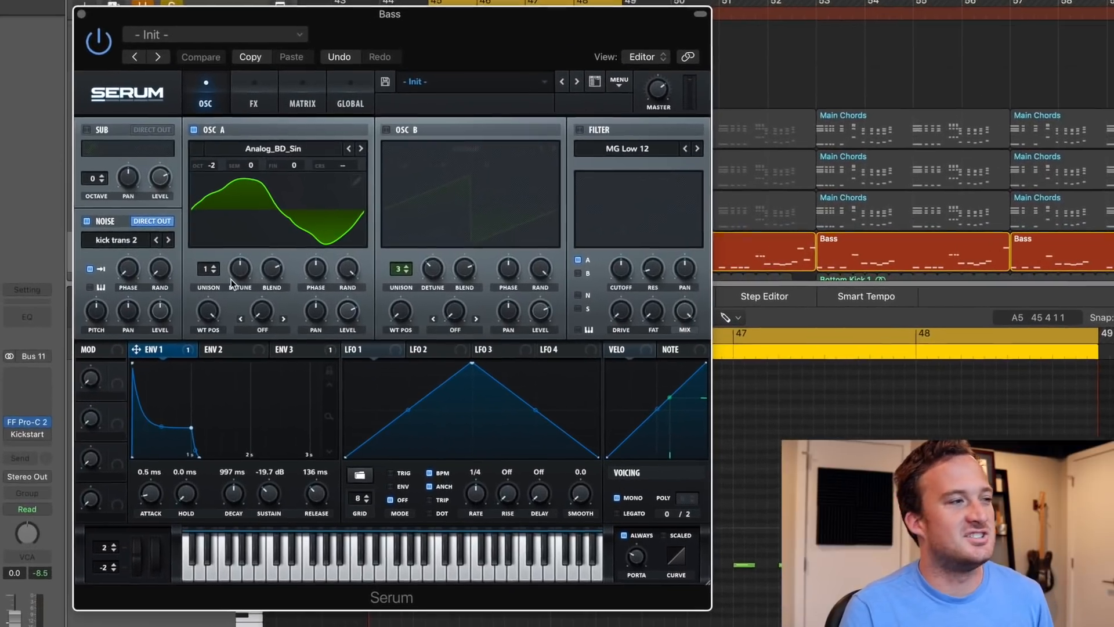
drag(202, 270, 197, 251)
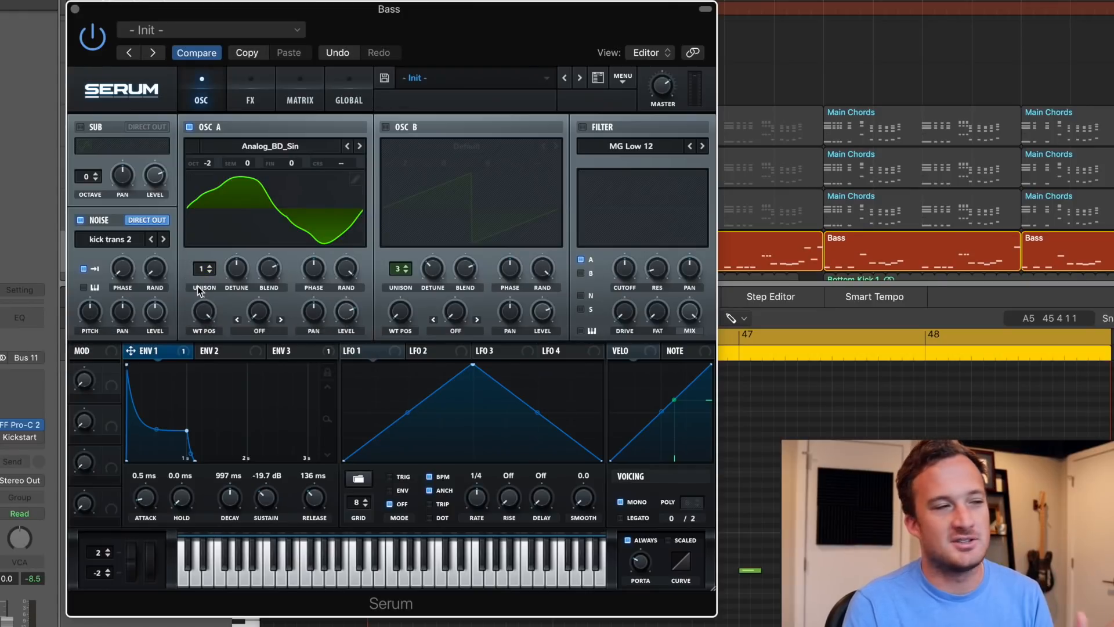
click(259, 91)
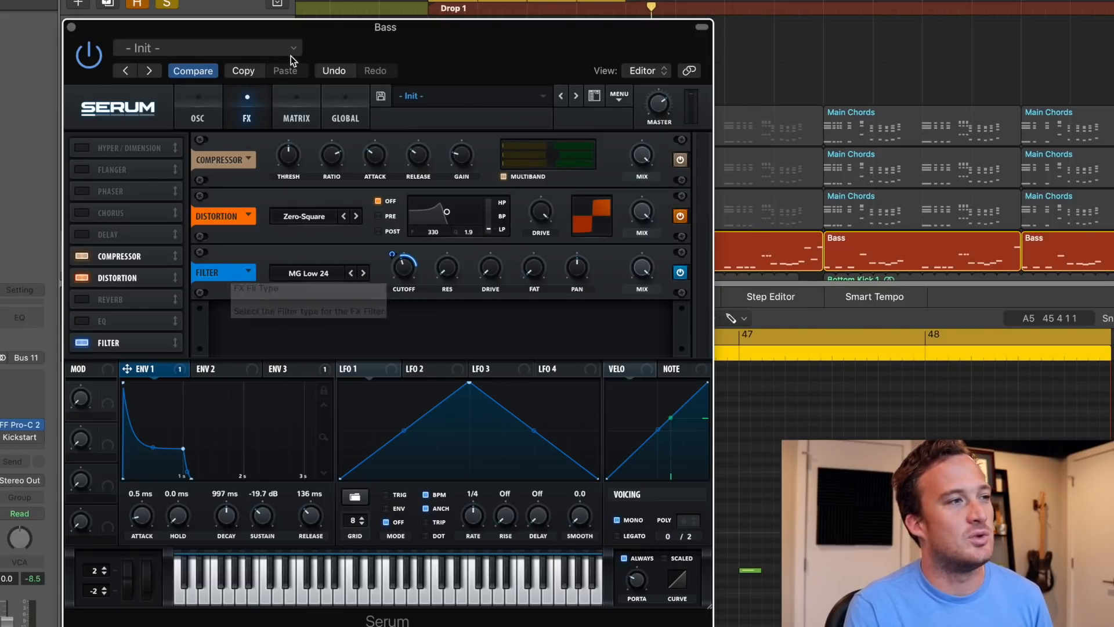
- Compare the bass with Serum's filter, distortion and compressor effects bypassed and active, and check the portamento time
click(680, 273)
click(681, 216)
click(680, 160)
click(680, 216)
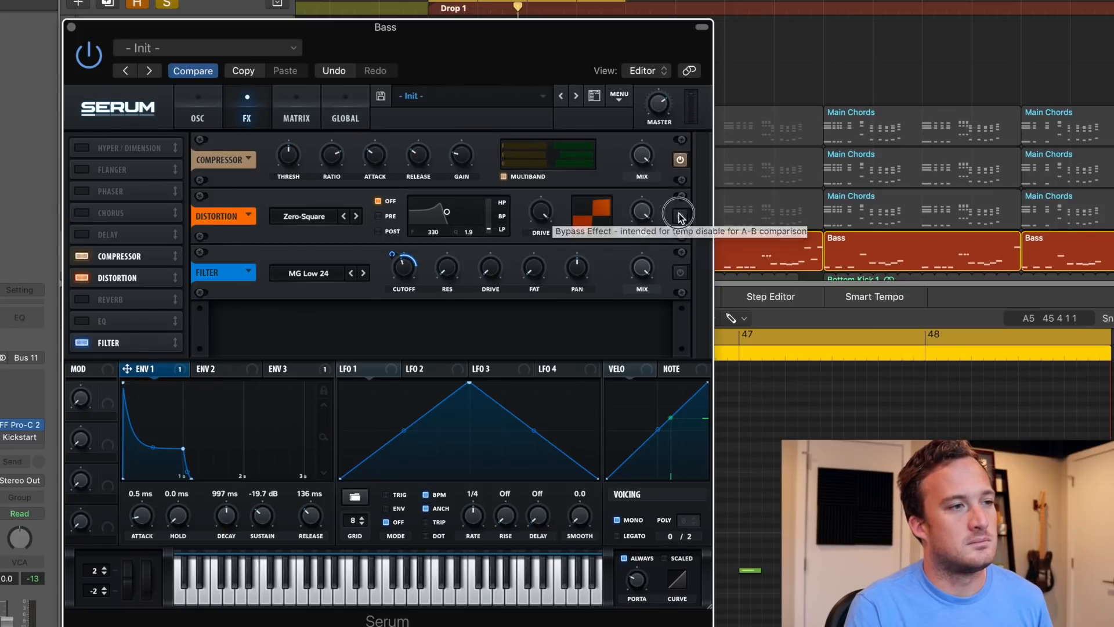
click(680, 272)
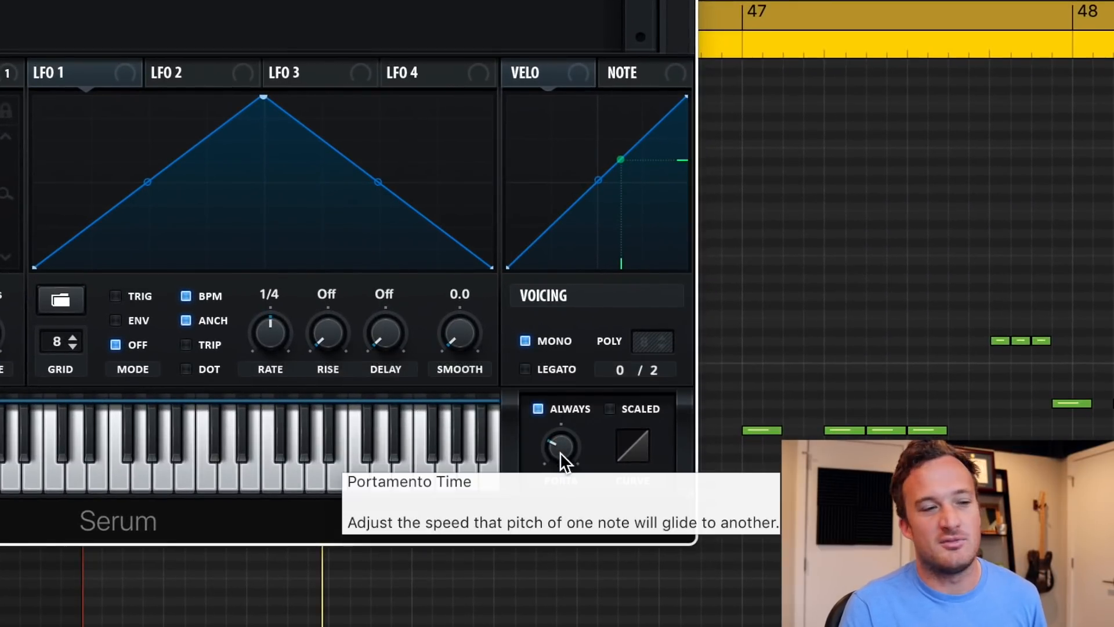
drag(559, 450, 559, 448)
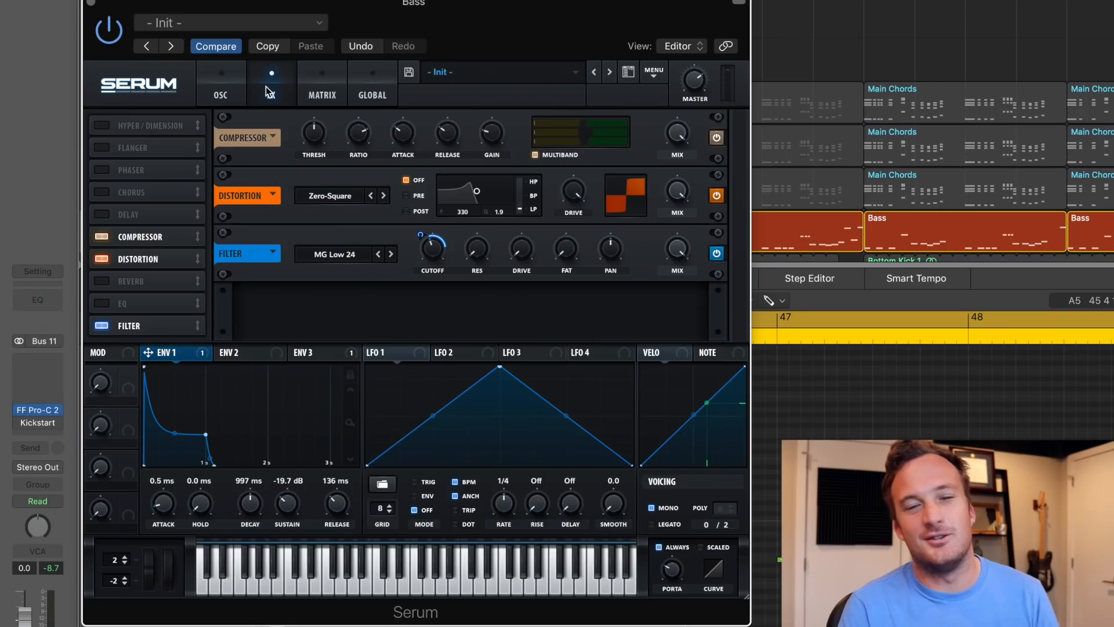
- Return to Serum's oscillators and browse the noise oscillator's samples in the Attacks_Misc category
click(222, 90)
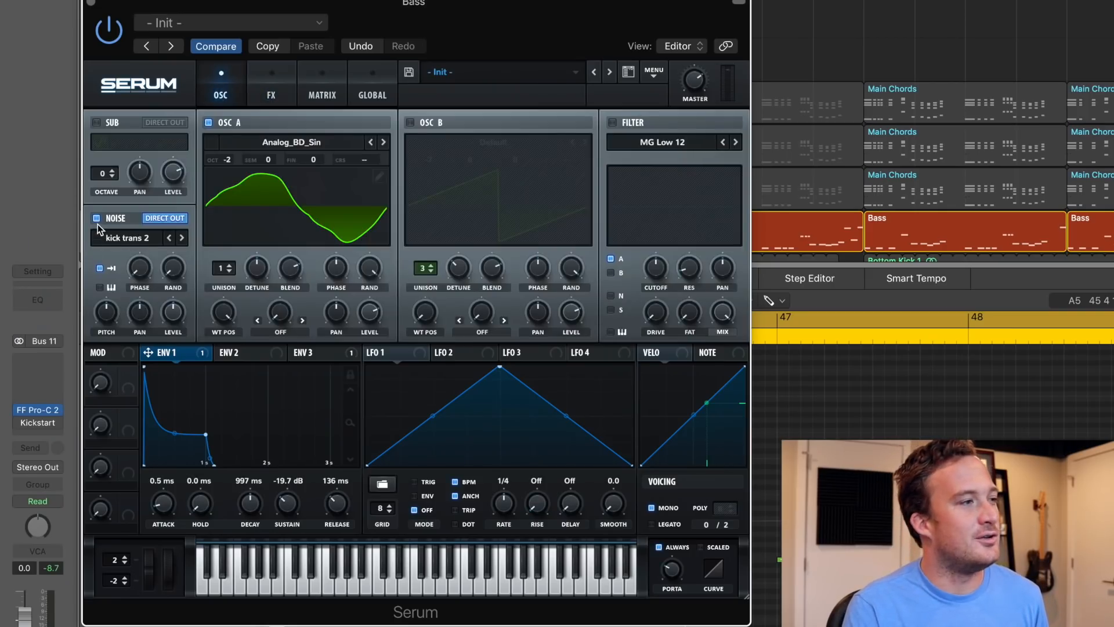
click(121, 240)
mouse_move(175, 307)
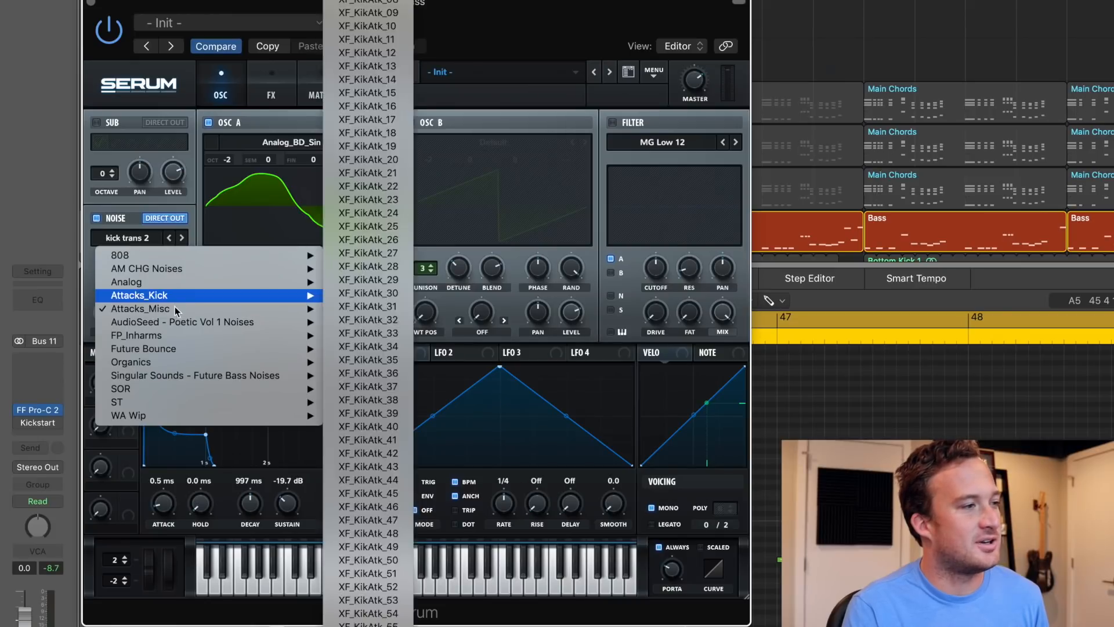
click(361, 346)
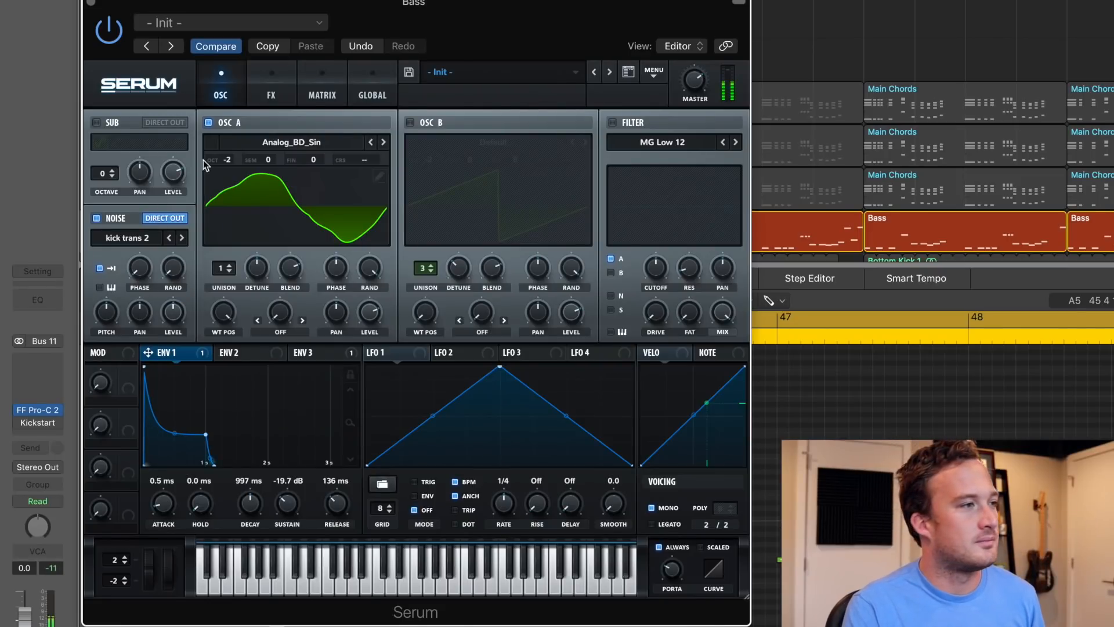
- Compare the bass sound with oscillator A and the noise oscillator each switched off and back on
click(207, 123)
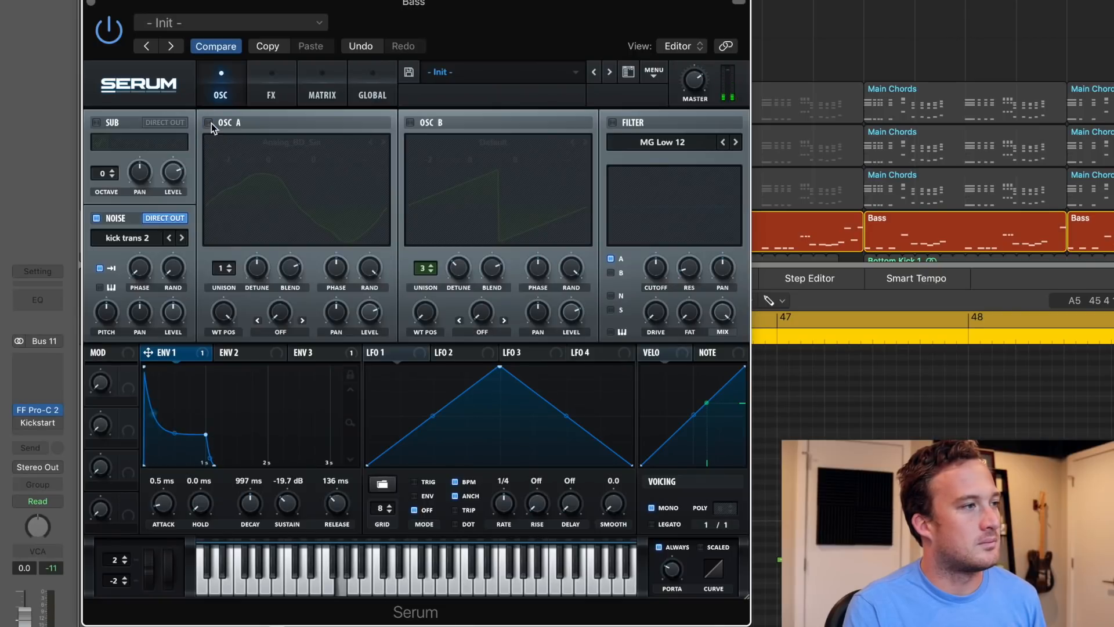
click(208, 123)
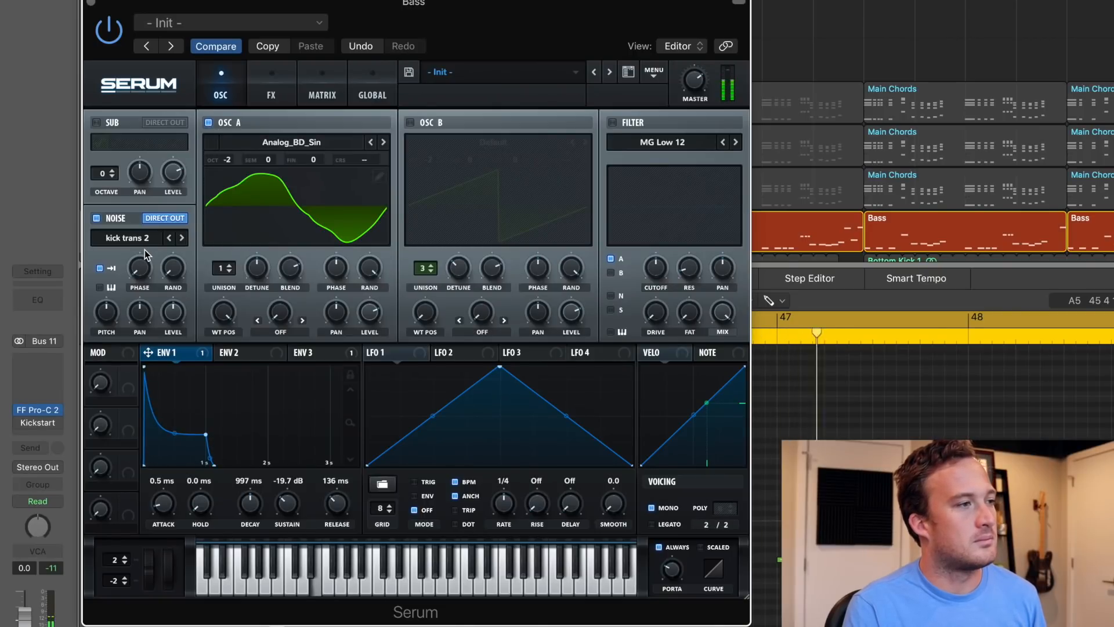
click(96, 218)
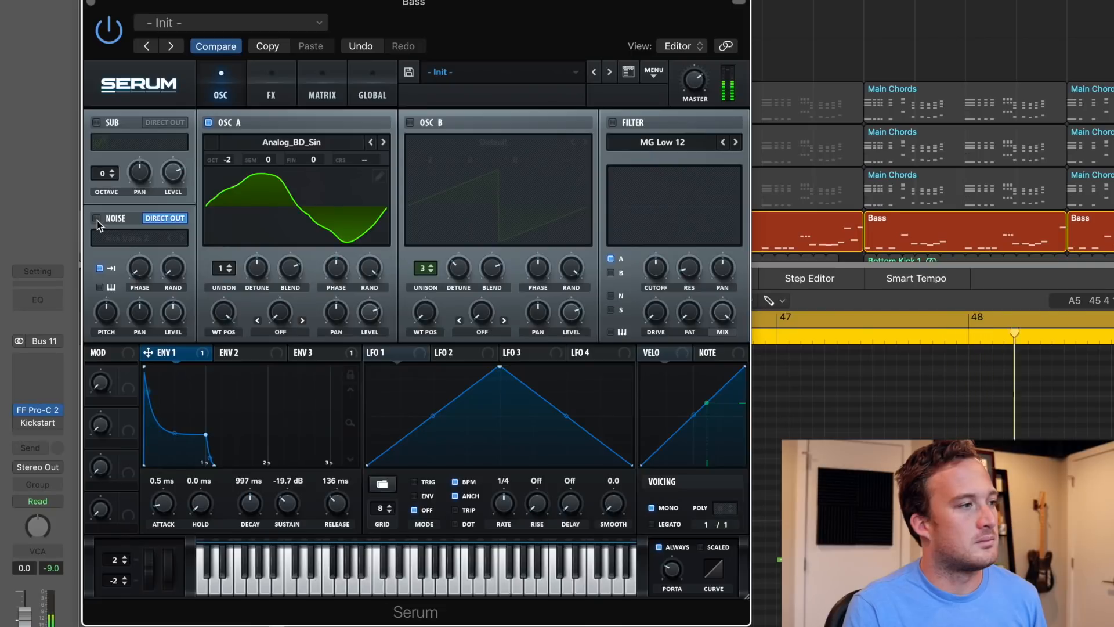
click(97, 218)
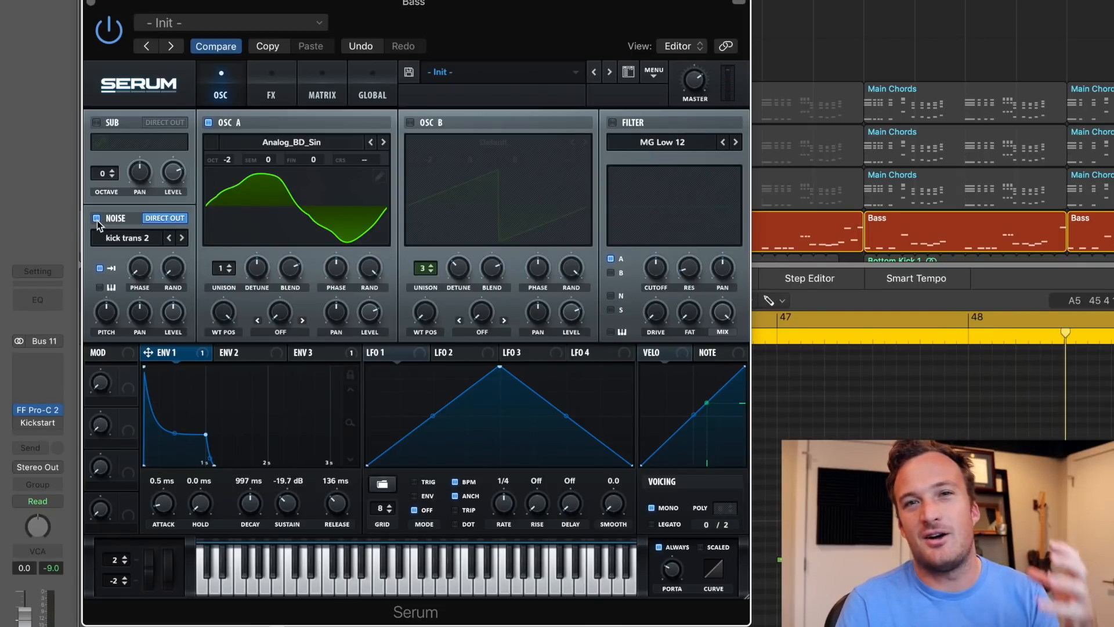
click(96, 218)
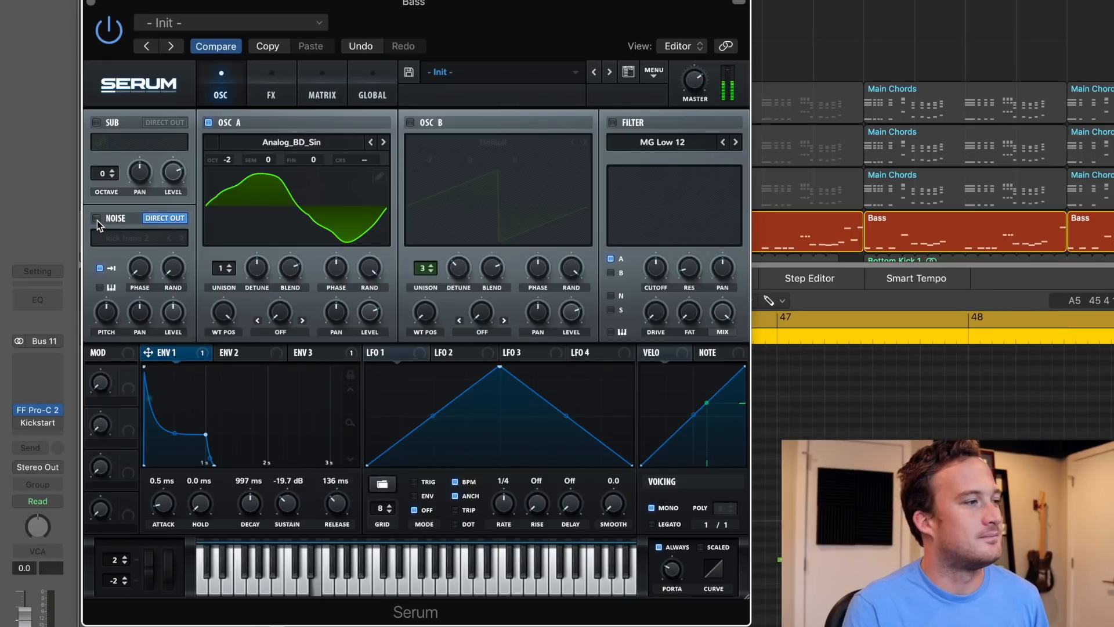
click(96, 218)
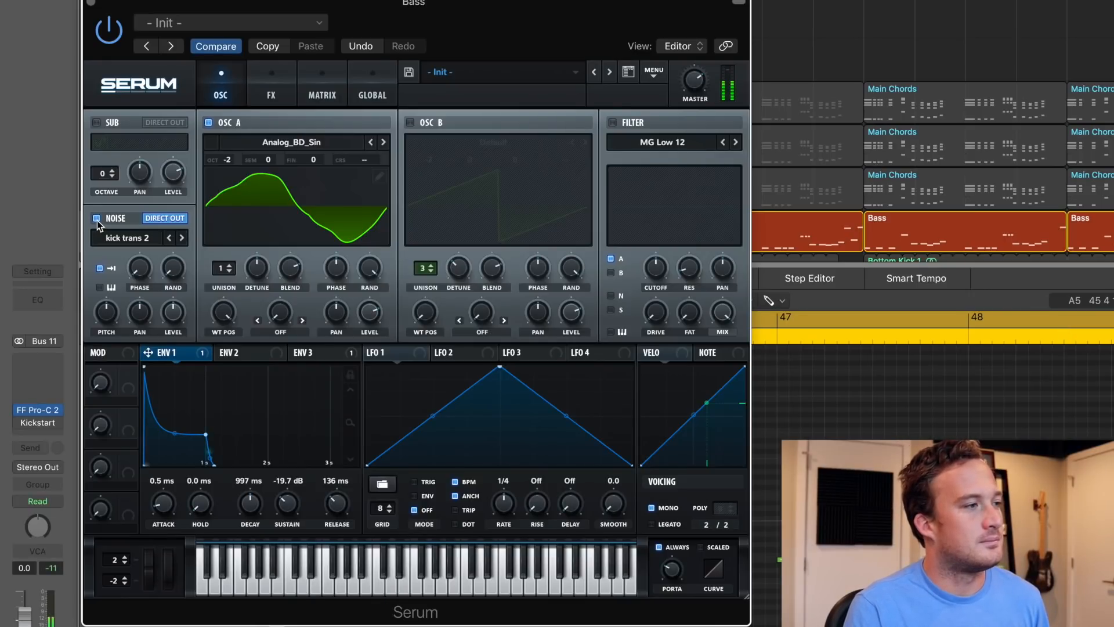
click(97, 219)
click(96, 219)
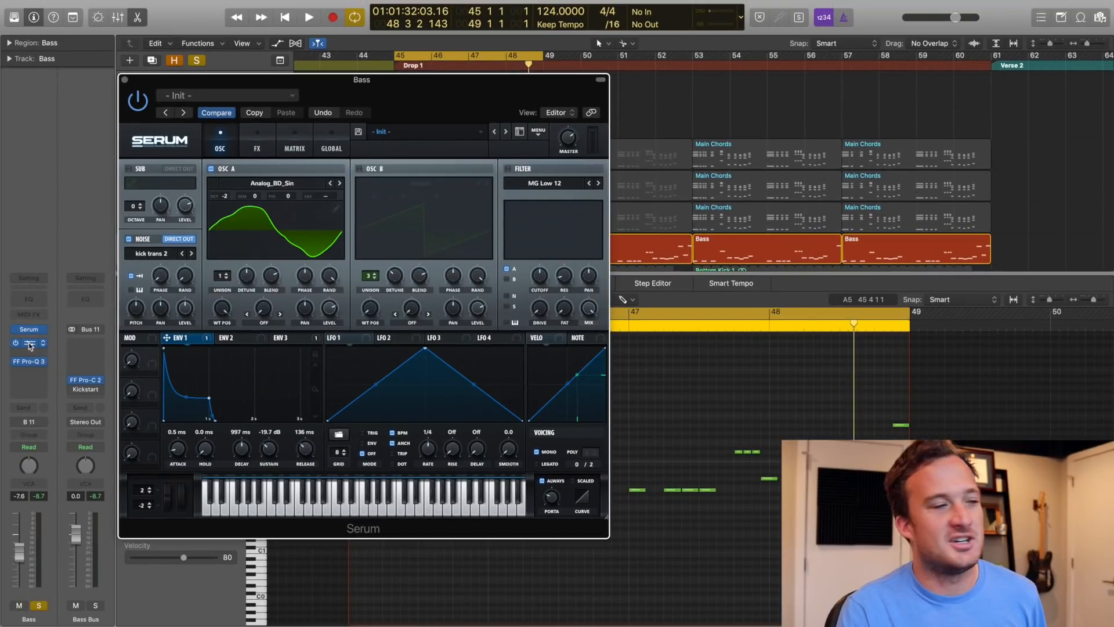
- Open the Bass track's FF Saturn plug-in and play the bass through it
click(31, 346)
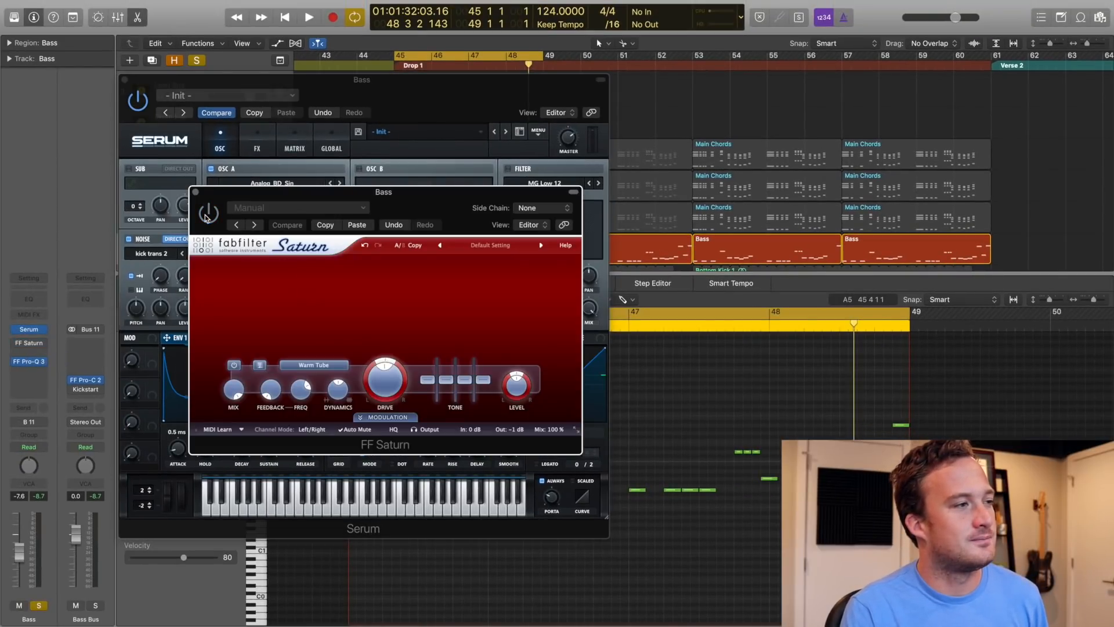
key(space)
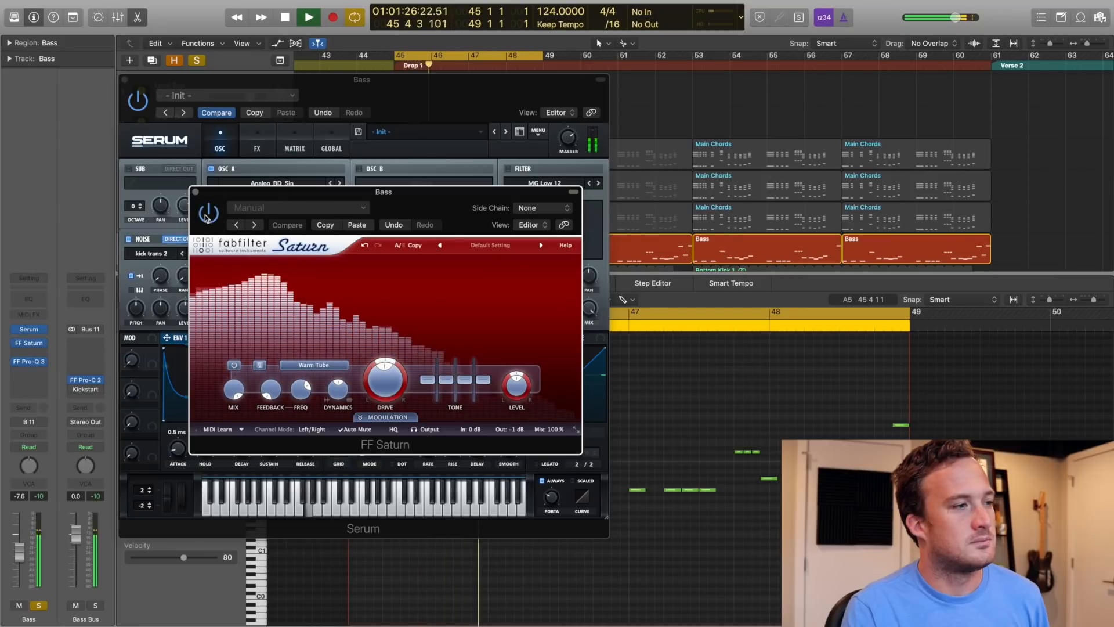
key(space)
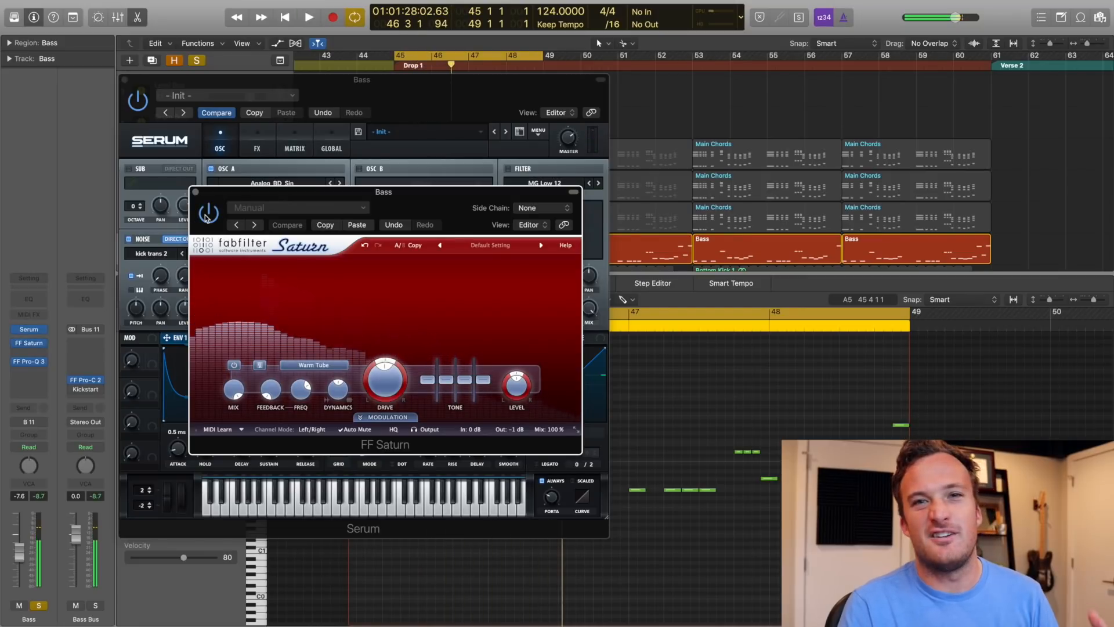
- Open the Bass track's FF Pro-Q 3 and compare the bass with the EQ bypassed and active during playback
click(28, 362)
drag(551, 242, 358, 133)
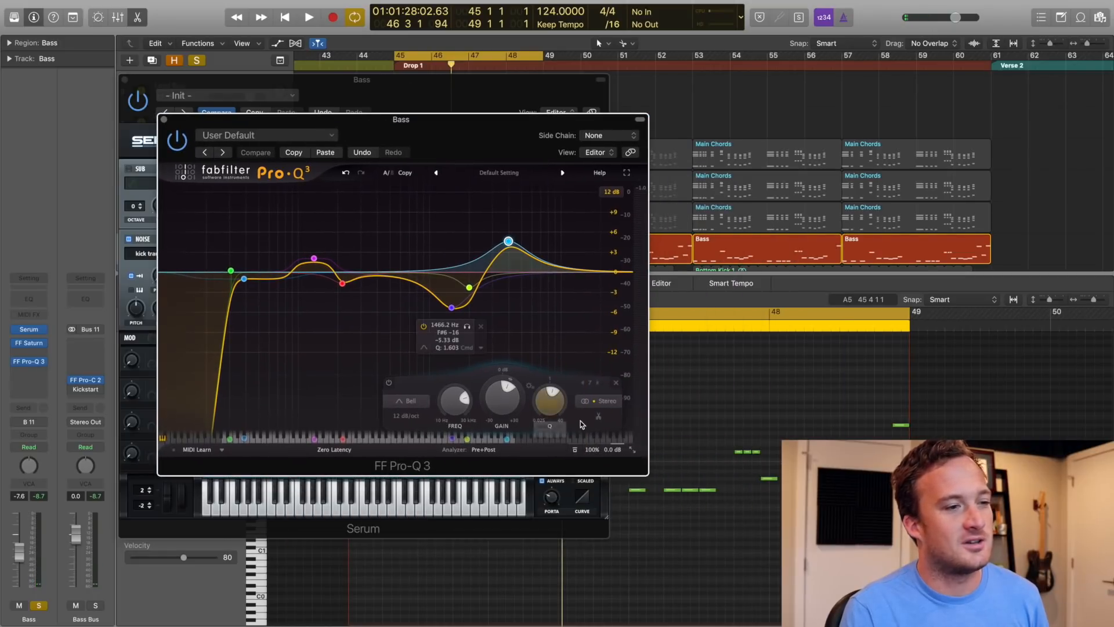
click(575, 451)
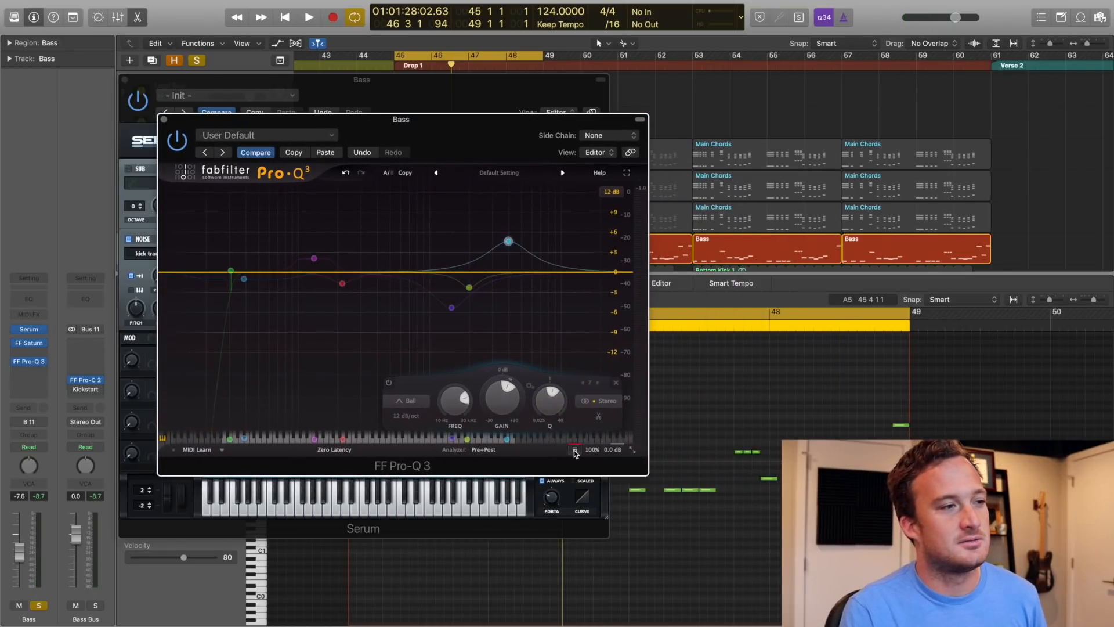
key(space)
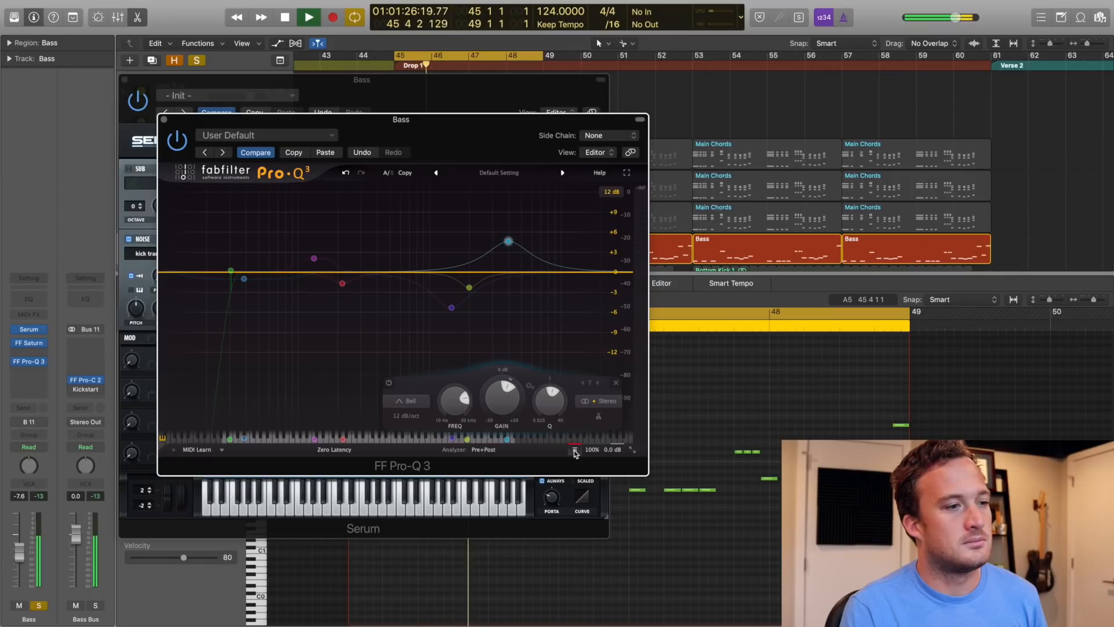
click(575, 451)
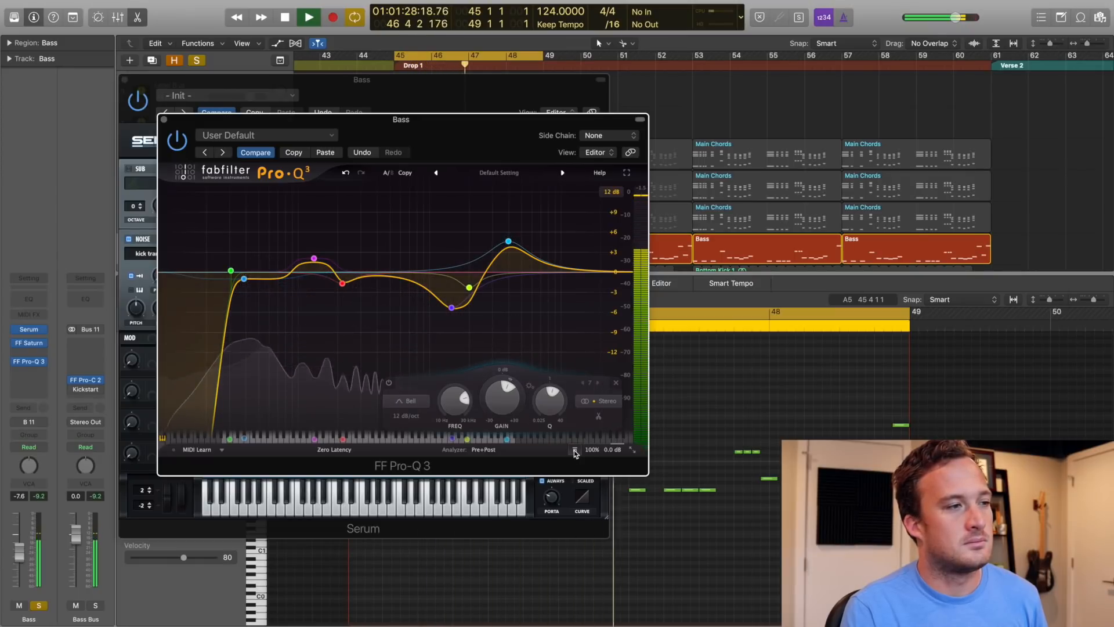
click(575, 451)
click(575, 451)
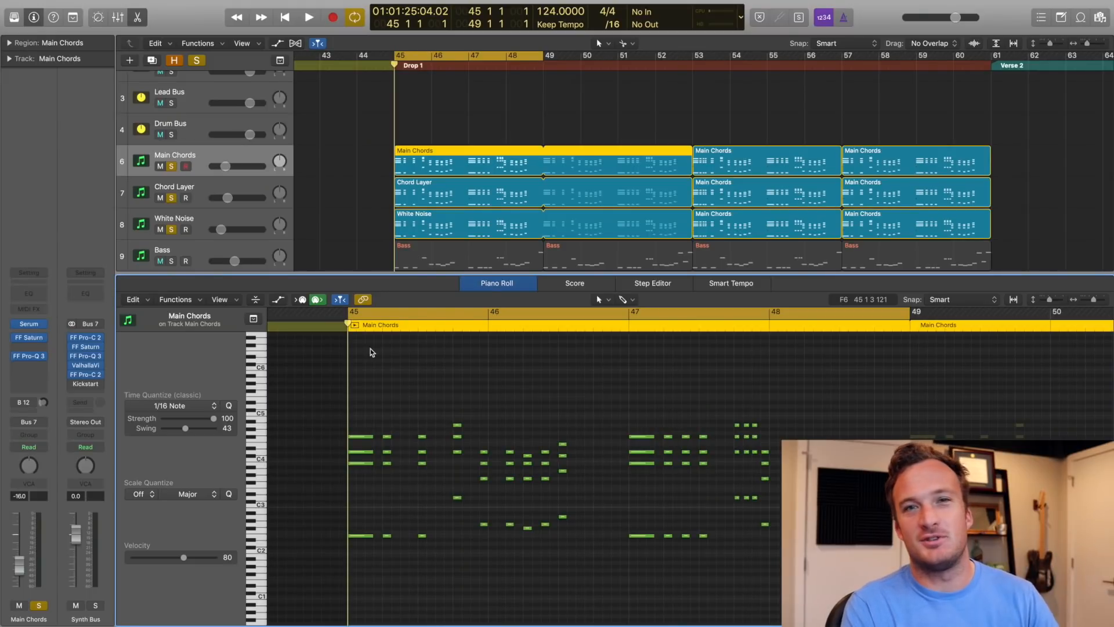
- Play the soloed chord tracks and show the Main Chords region's pitch bend automation in the Piano Roll
key(space)
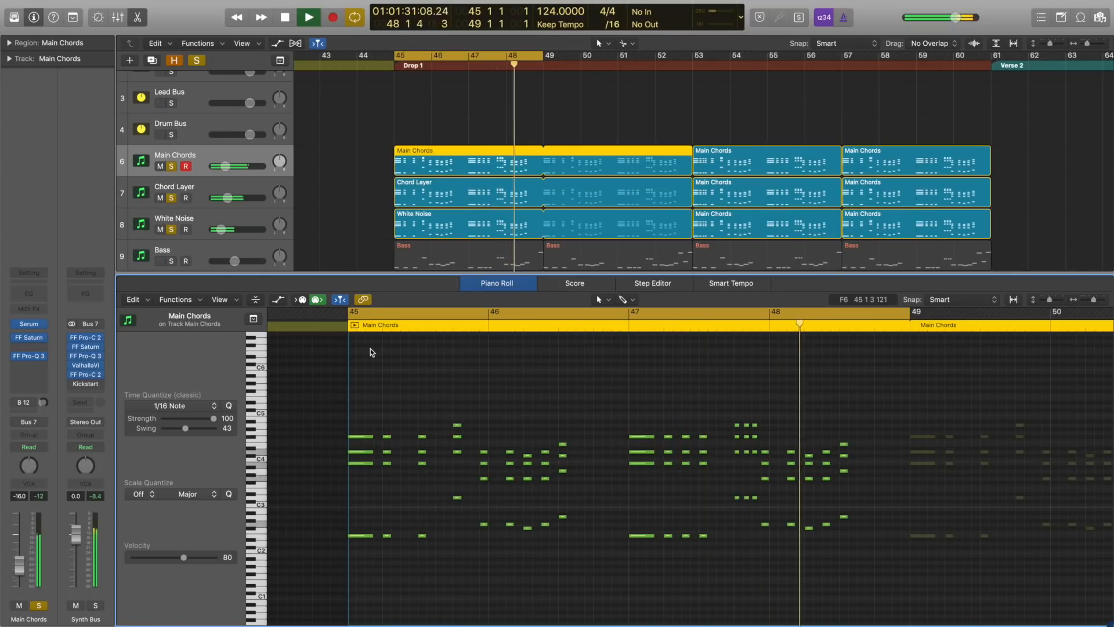
key(space)
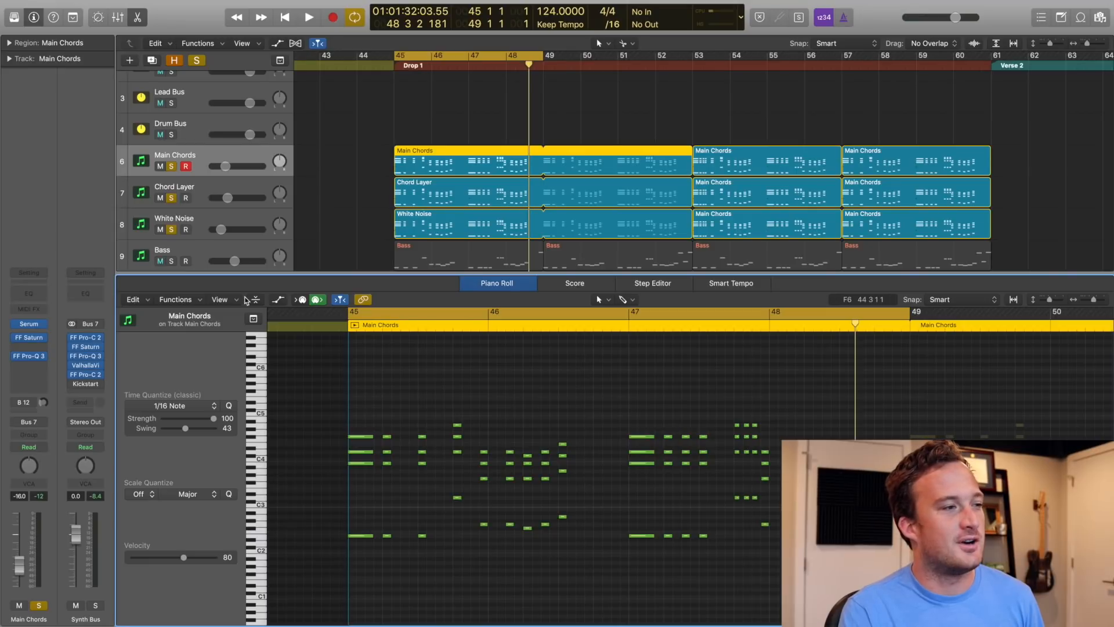
click(279, 299)
scroll(331, 395, down, 4)
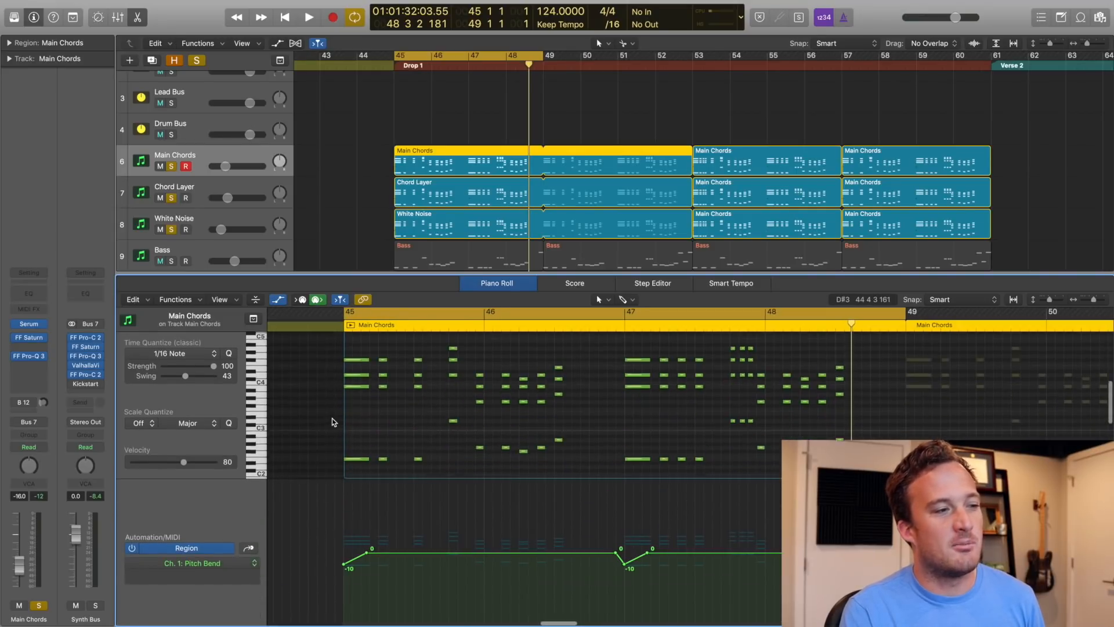
key(space)
key(space)
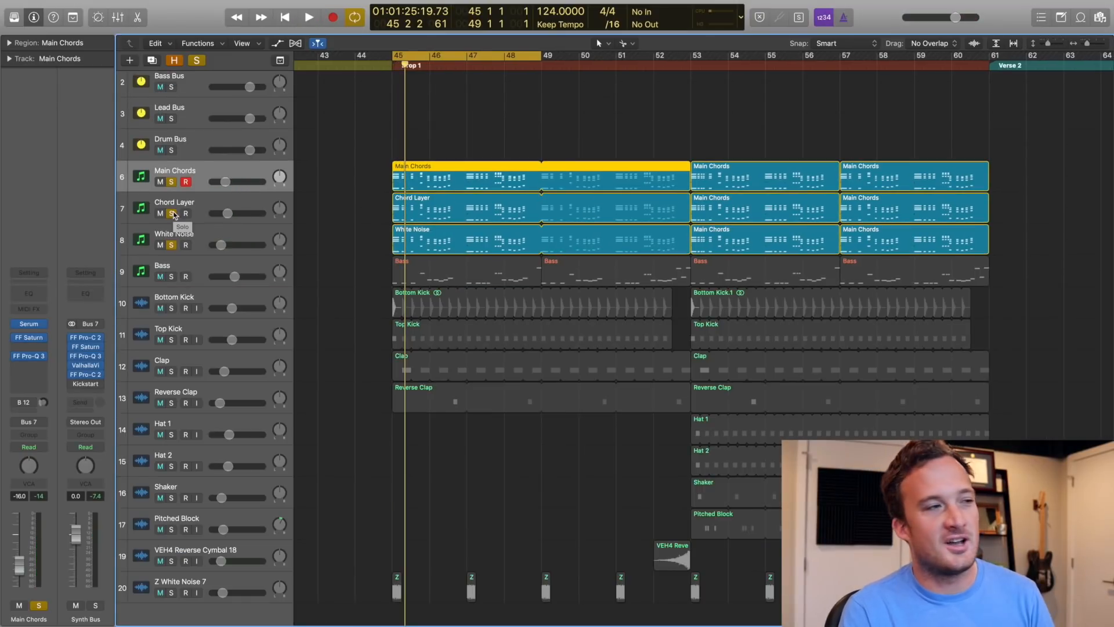
- Remove Chord Layer and White Noise from solo and play the Main Chords track alone
click(172, 214)
click(173, 244)
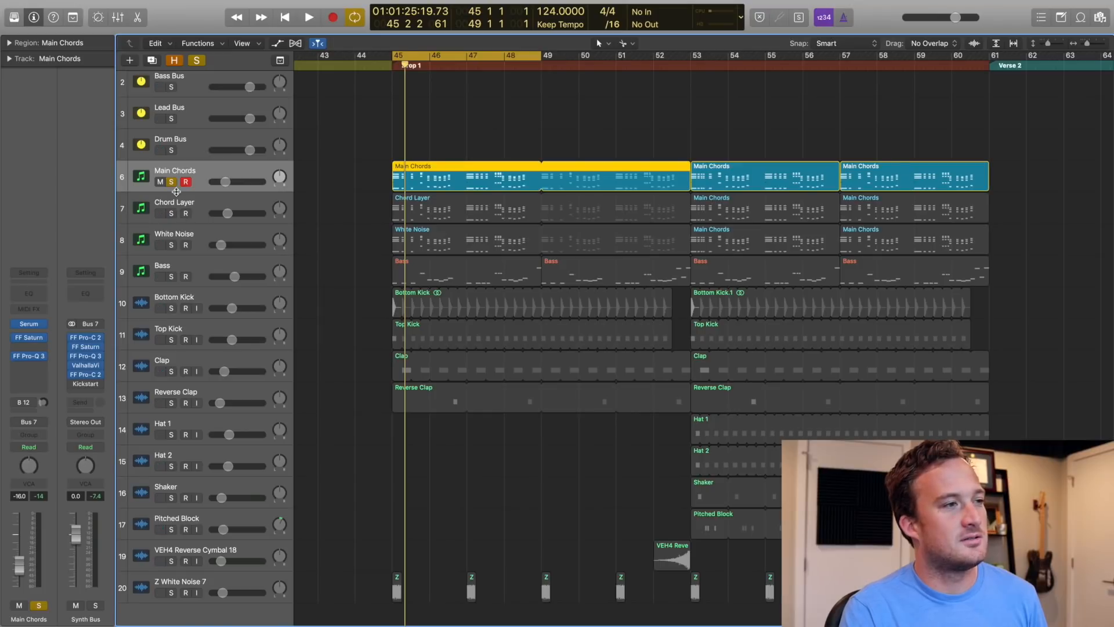
key(space)
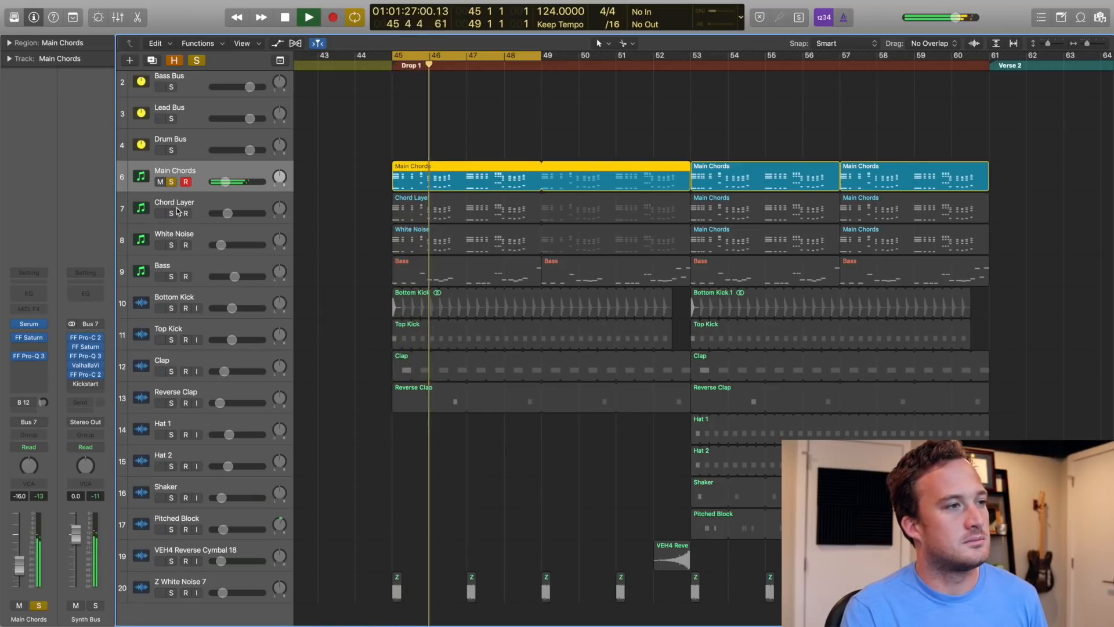
key(space)
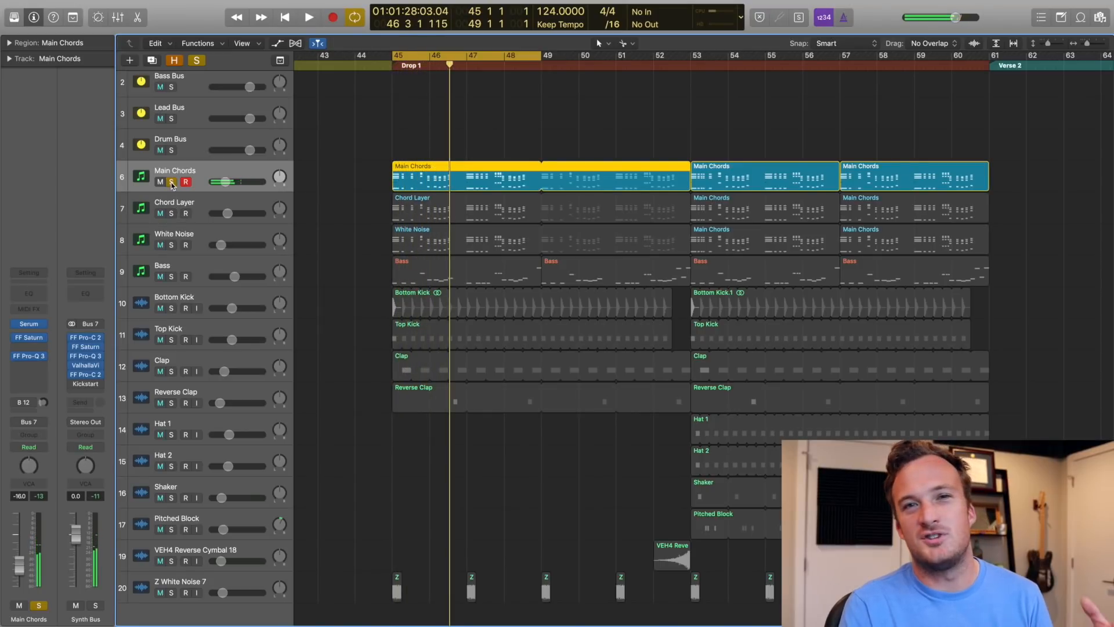
- Solo the Chord Layer track instead of Main Chords and play it alone
click(171, 182)
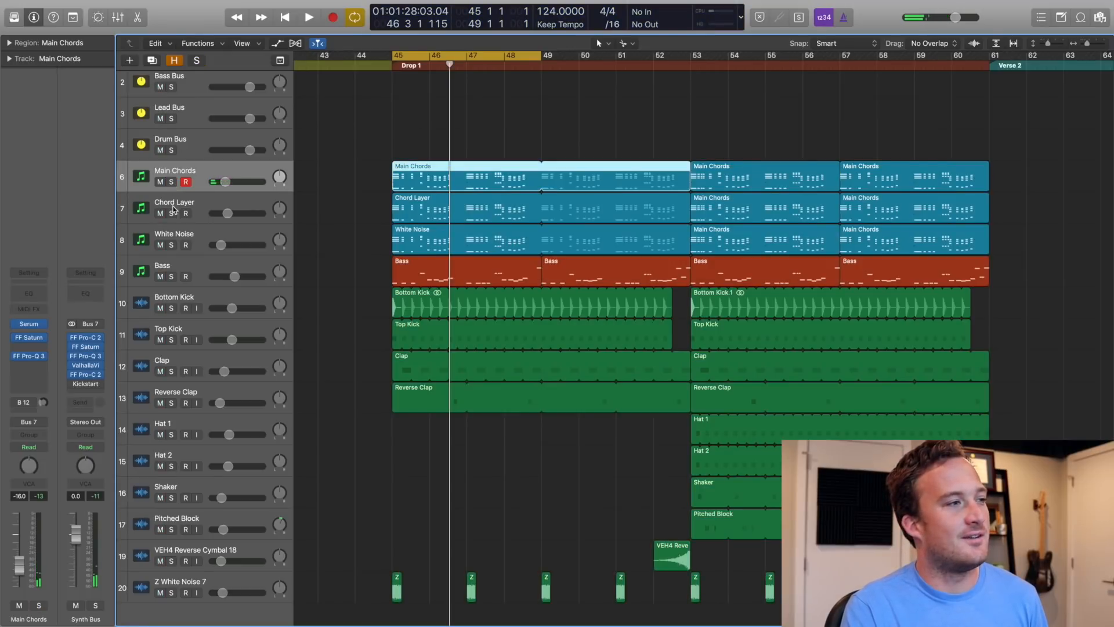
click(172, 213)
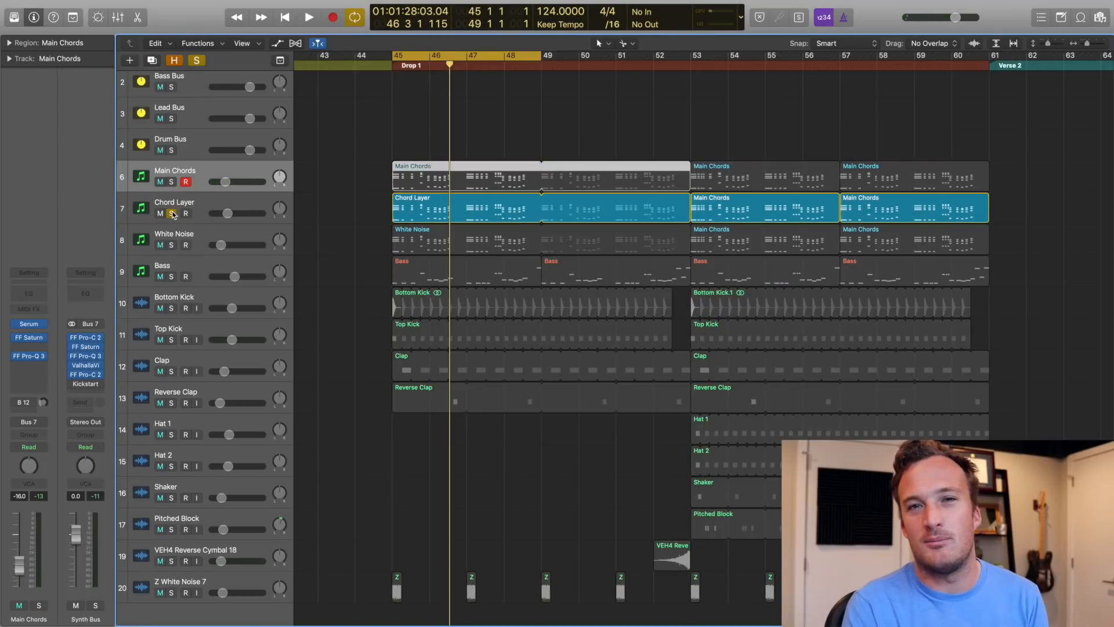
key(space)
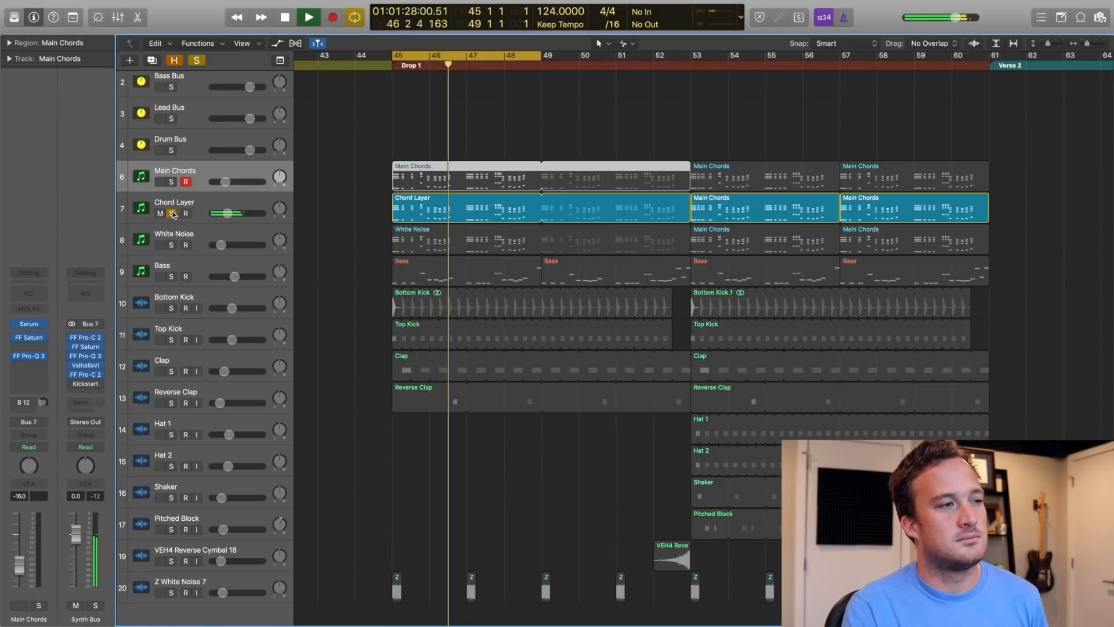
key(space)
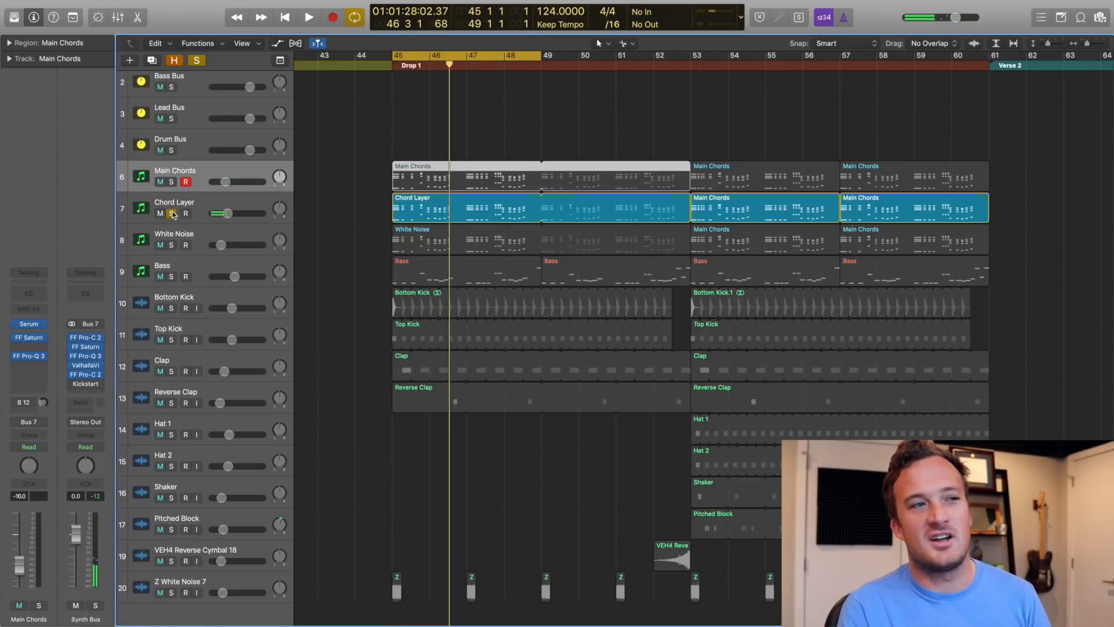
- Solo the White Noise track instead of Chord Layer and play it alone
click(171, 245)
click(172, 213)
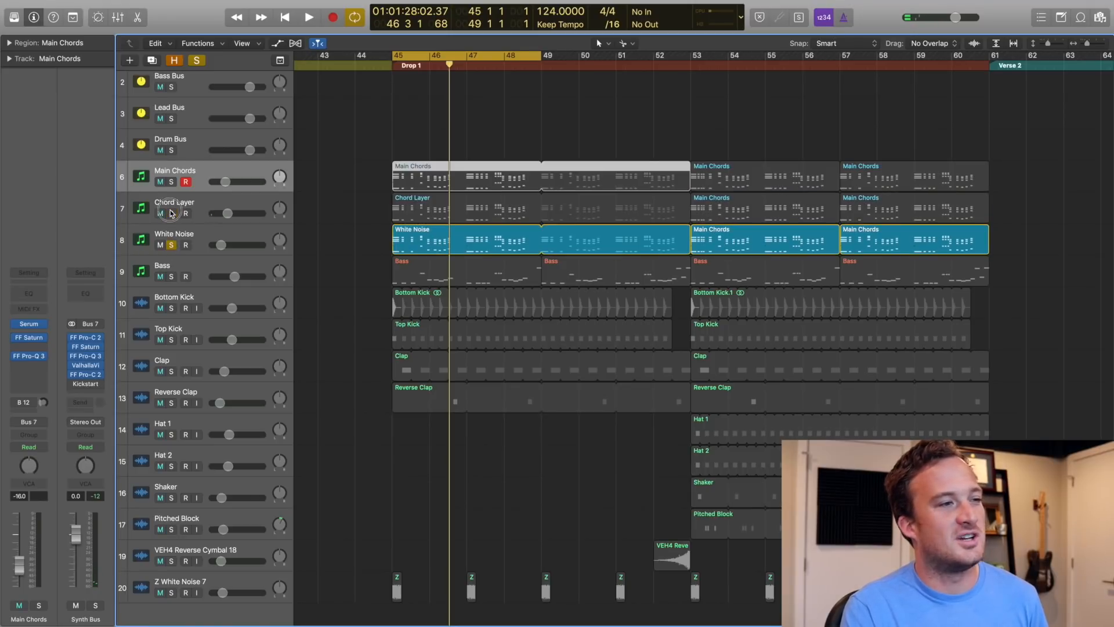
key(space)
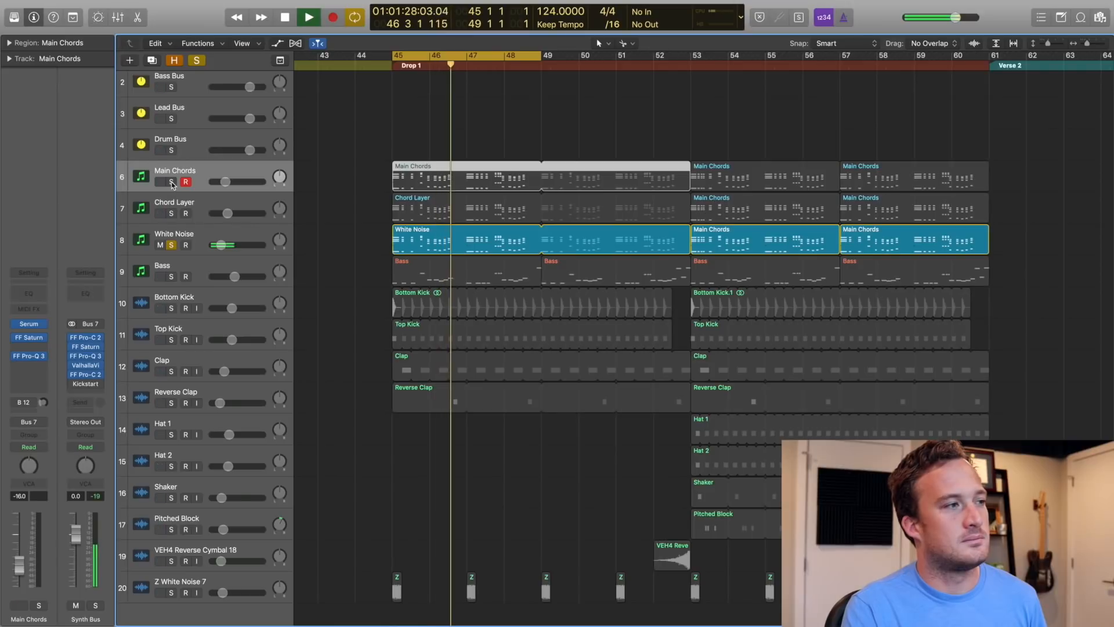
key(space)
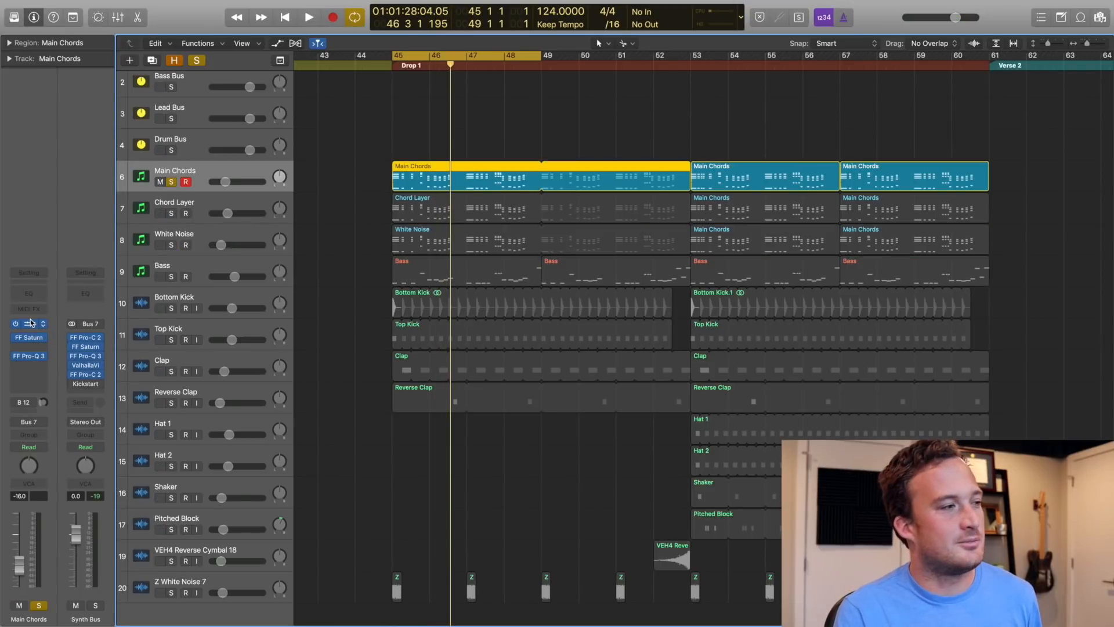
- Solo Main Chords and open its Serum to examine both oscillators' unison, detune and octave settings and the noise level
click(29, 323)
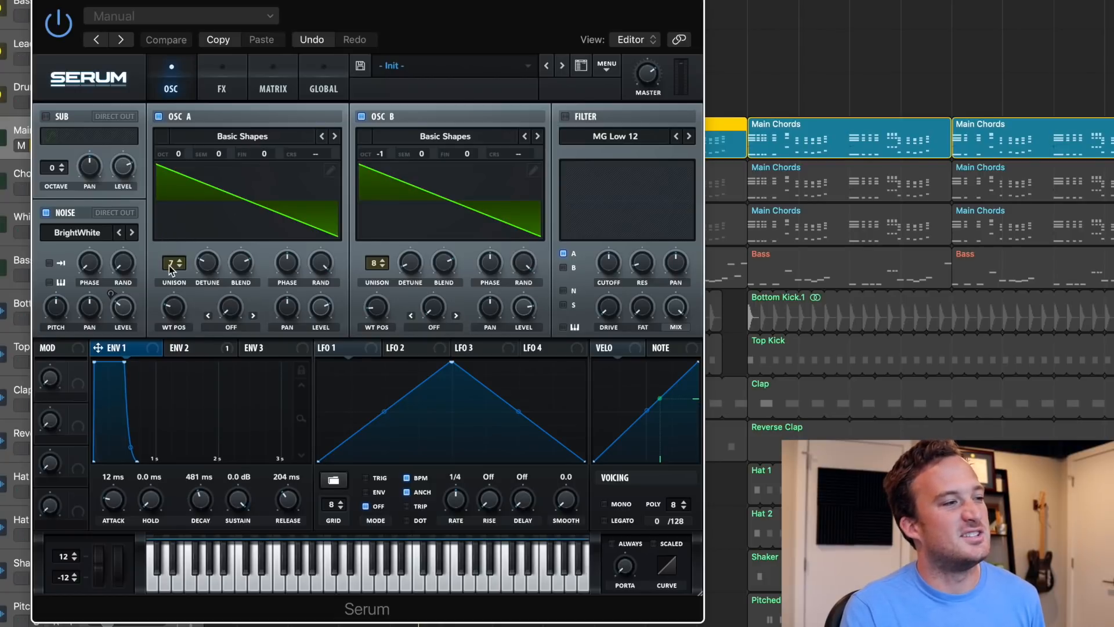
click(210, 265)
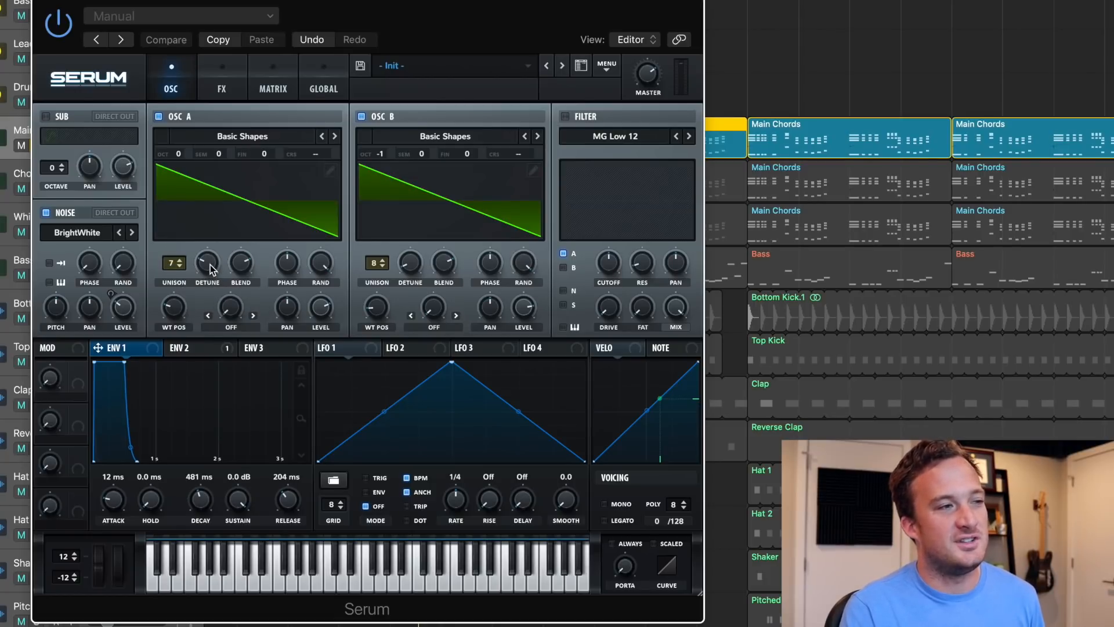
click(383, 154)
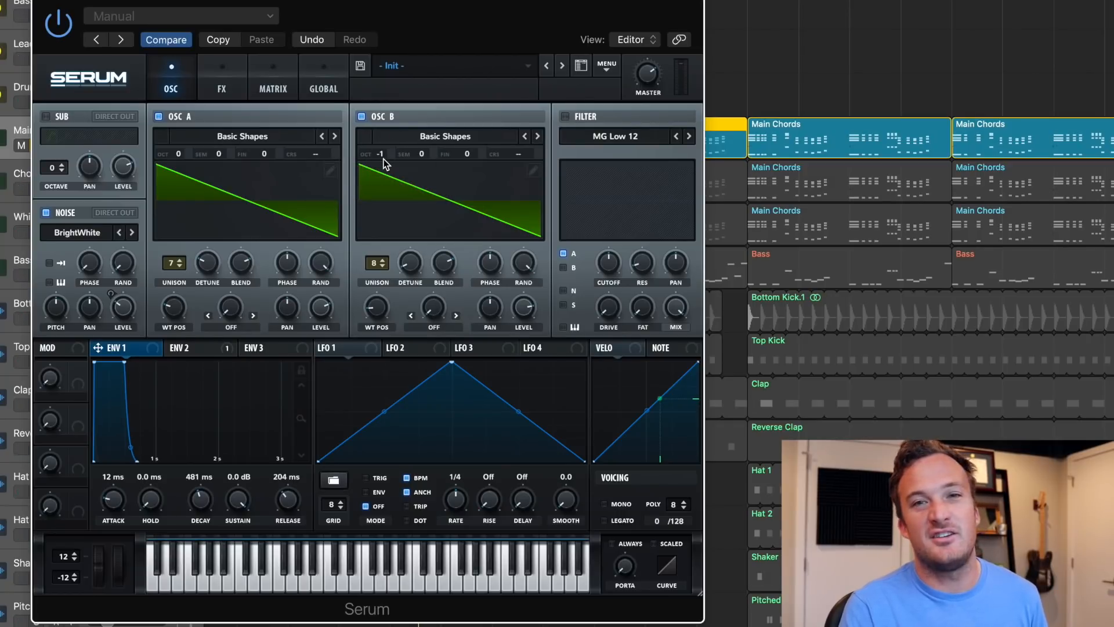
click(410, 263)
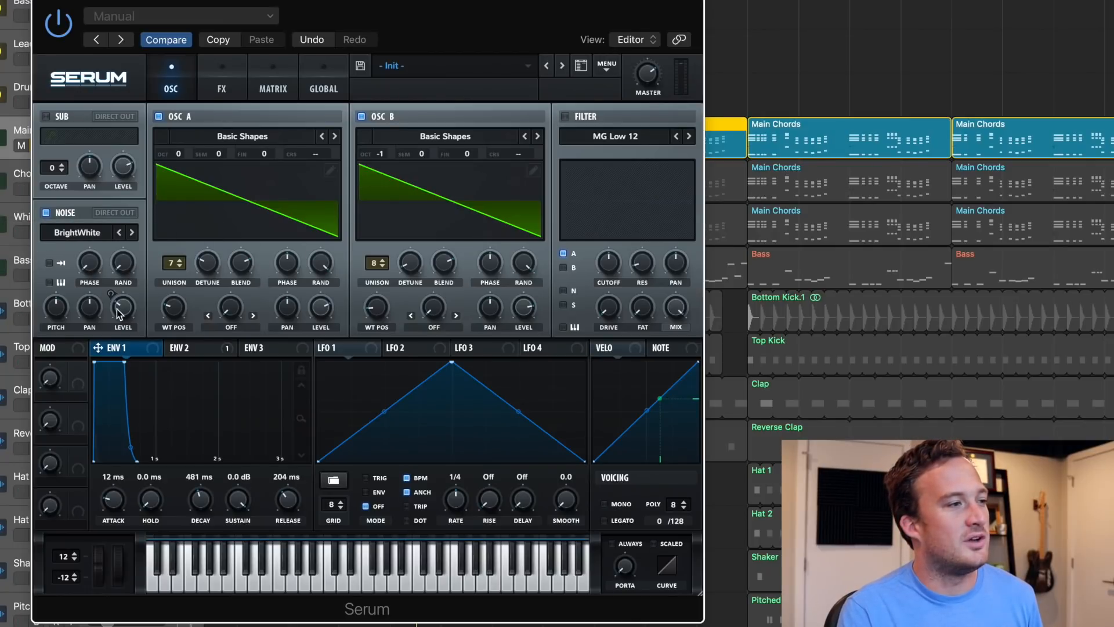
mouse_move(122, 315)
mouse_down()
mouse_move(118, 259)
mouse_move(123, 308)
mouse_up()
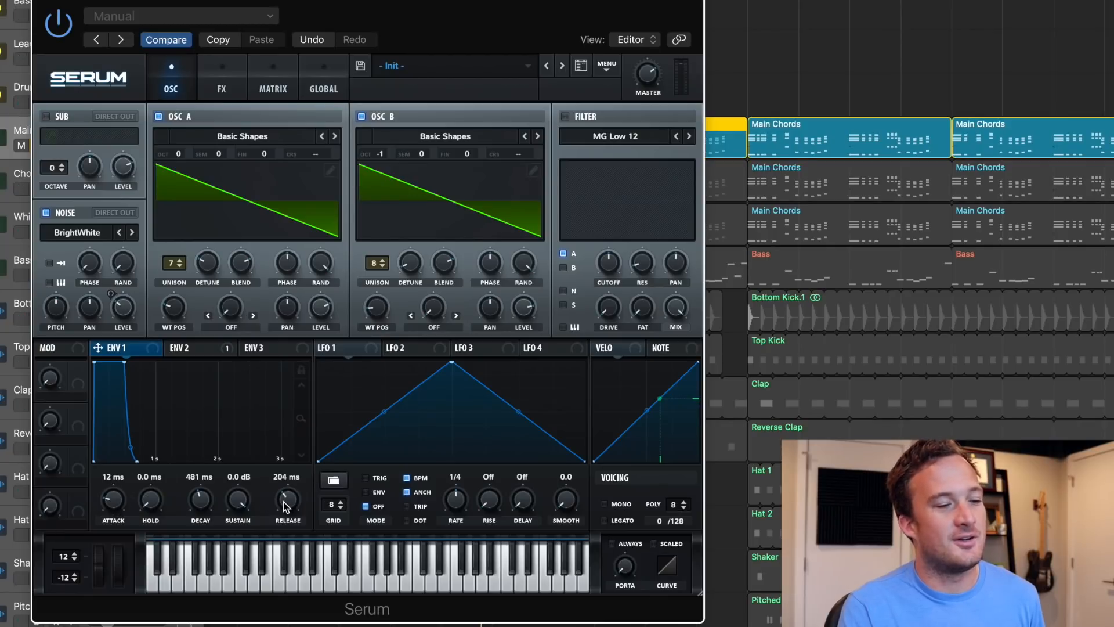
- Show the compressor in the Main Chords Serum's effects and play the chords through it
click(231, 98)
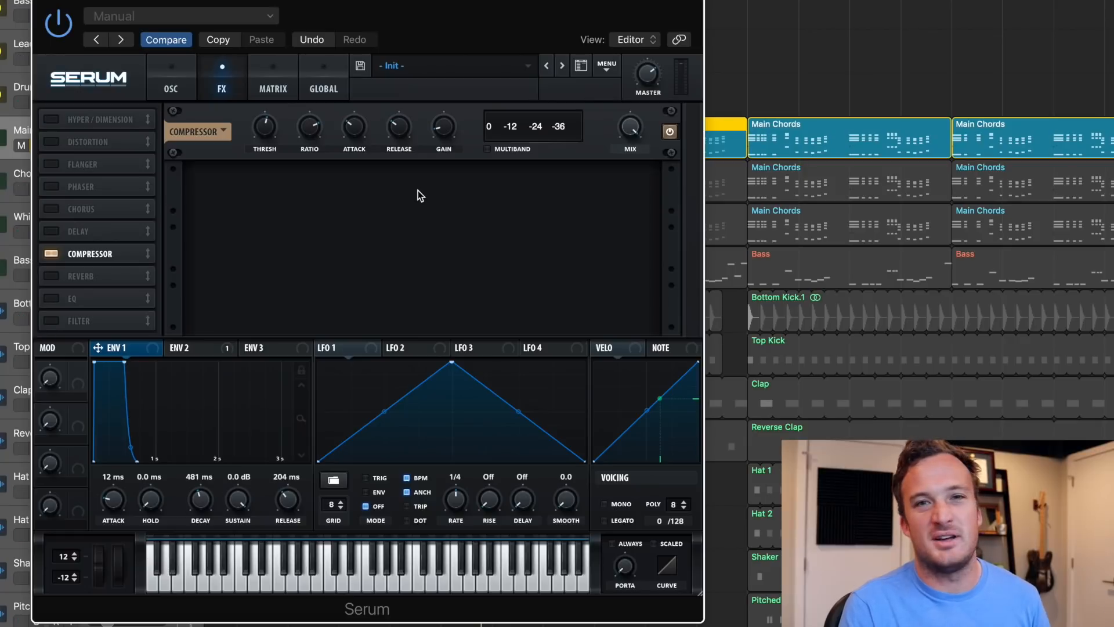
key(space)
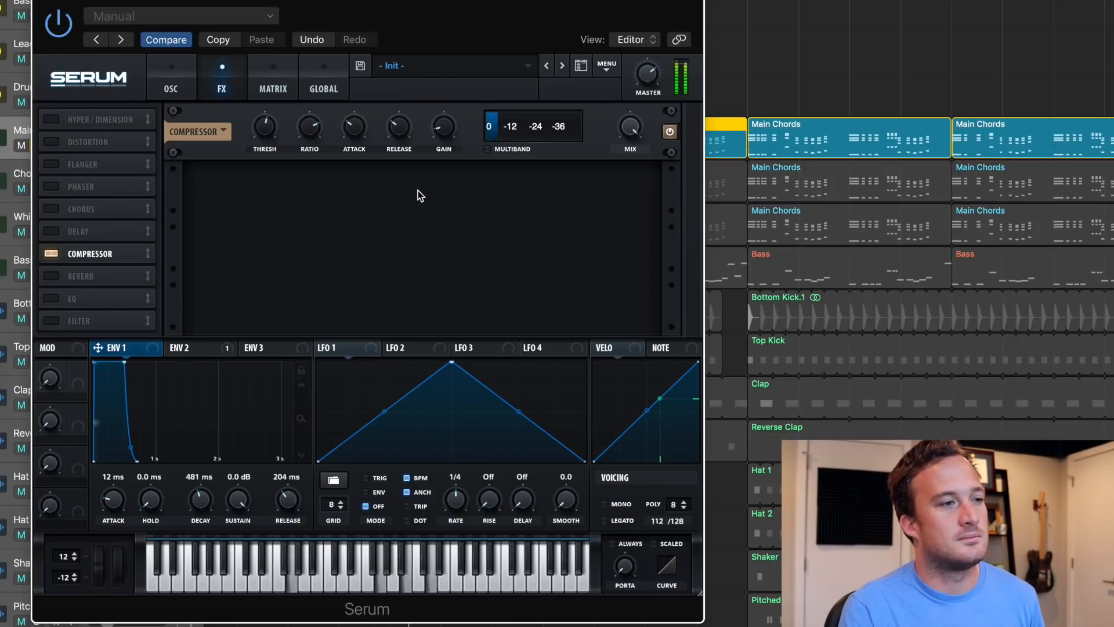
key(space)
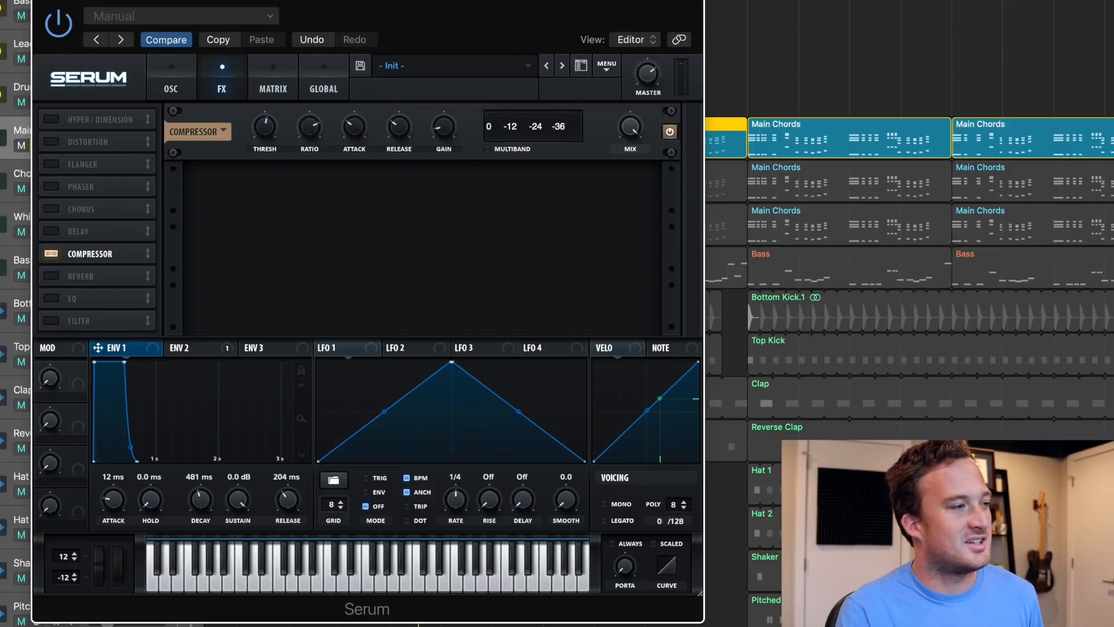
- Open FF Saturn on the Main Chords track and examine its Clean Tube drive during playback
click(1, 261)
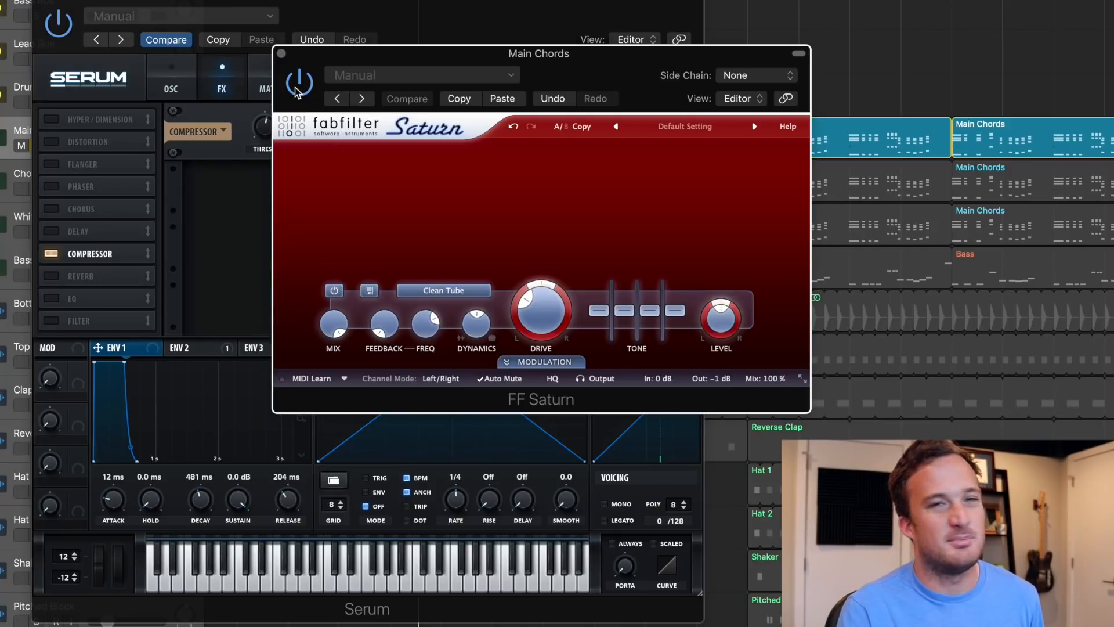
key(space)
mouse_move(537, 316)
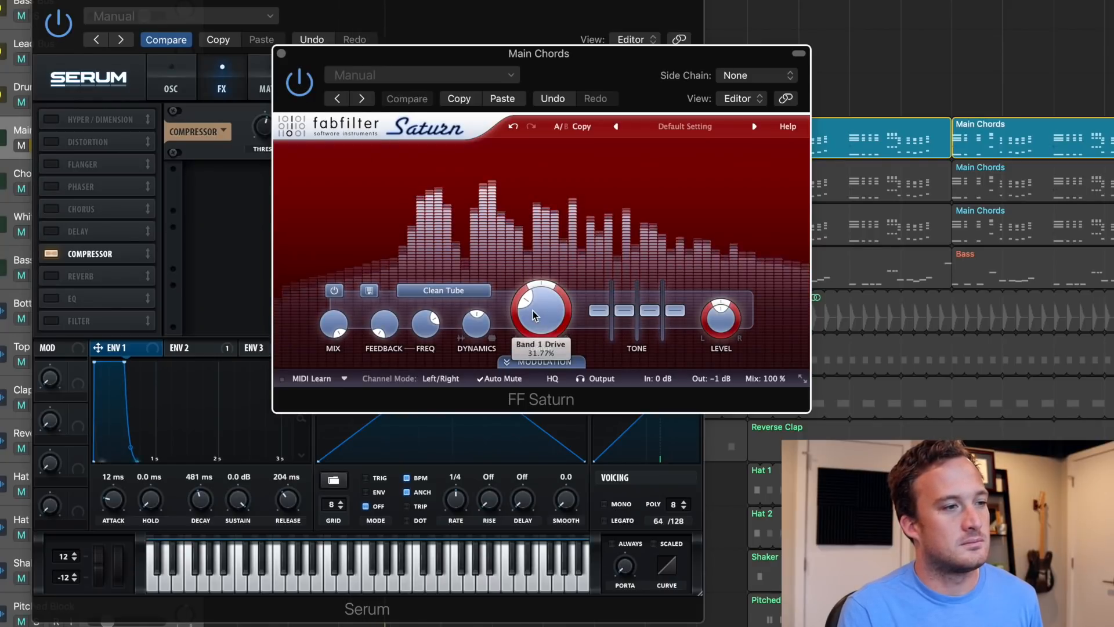
key(space)
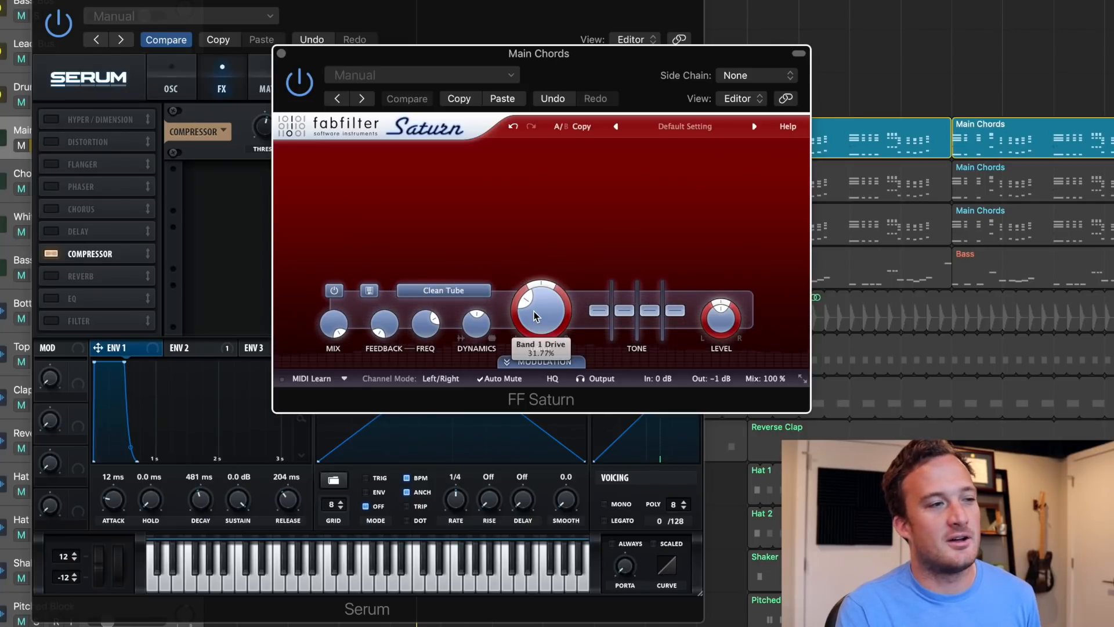
key(space)
mouse_move(535, 316)
mouse_down()
mouse_move(529, 193)
mouse_move(531, 316)
mouse_up()
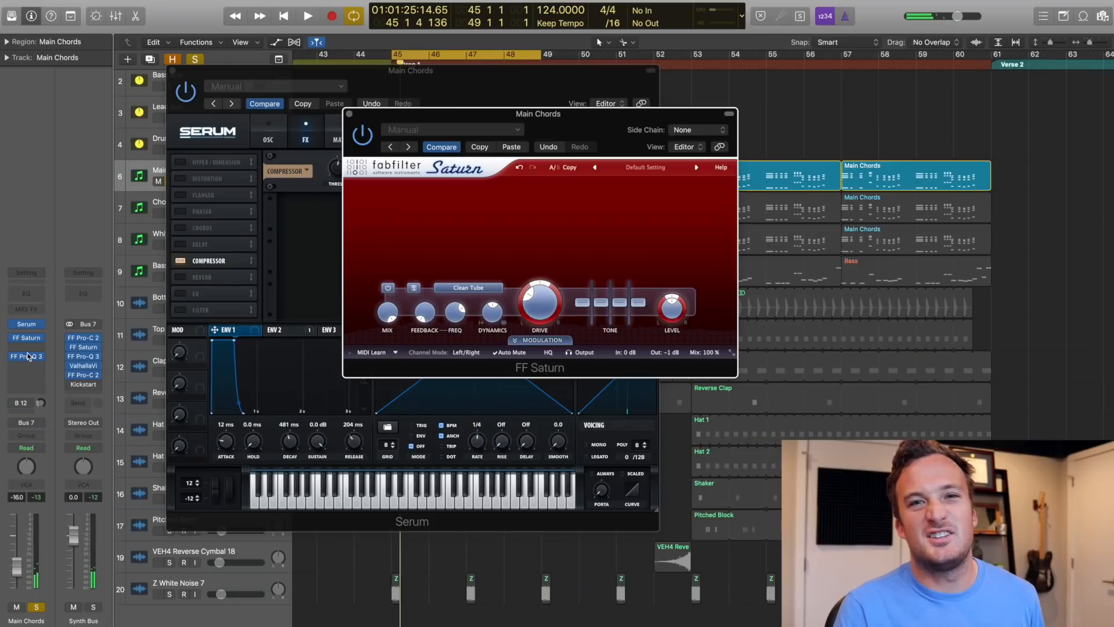
- Open FF Pro-Q 3 on Main Chords, play the chords through its low cut, and close all plug-in windows
click(26, 357)
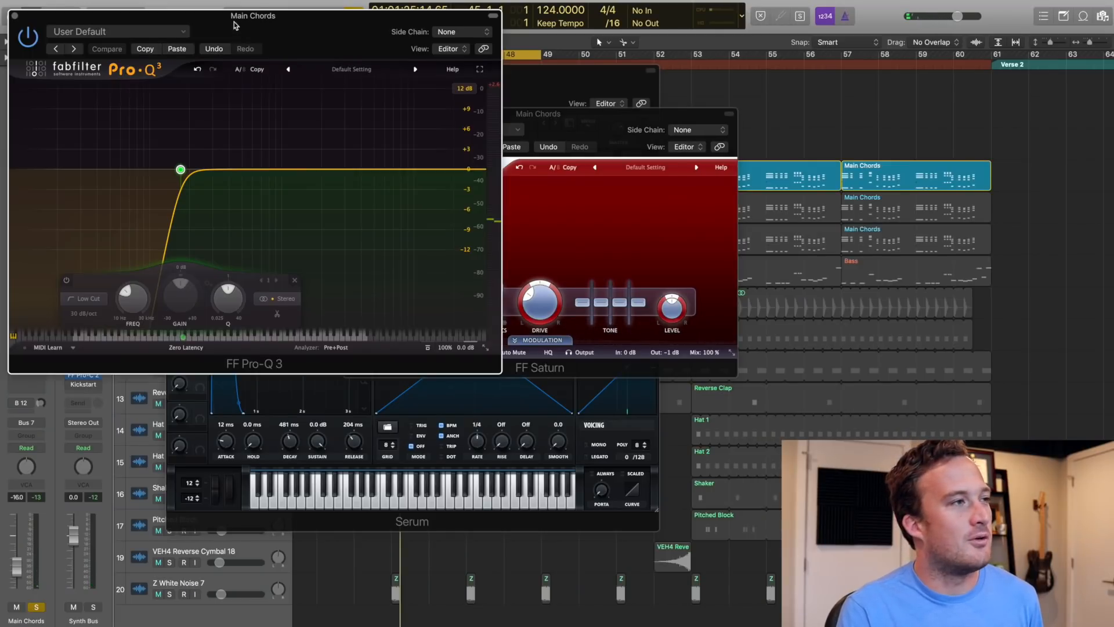
key(space)
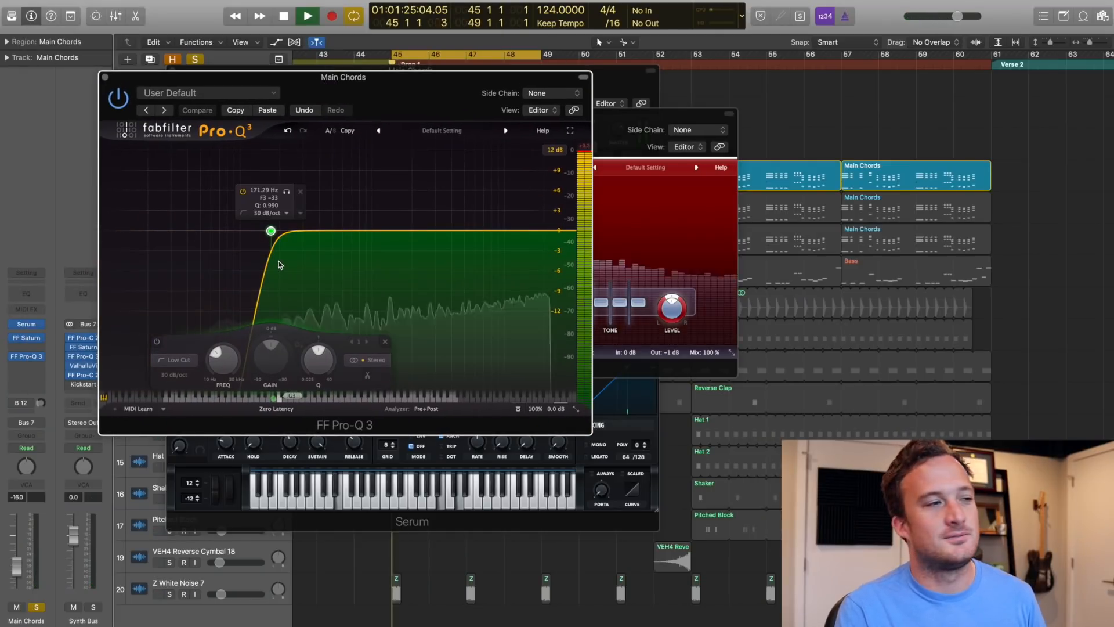
alt+click(106, 79)
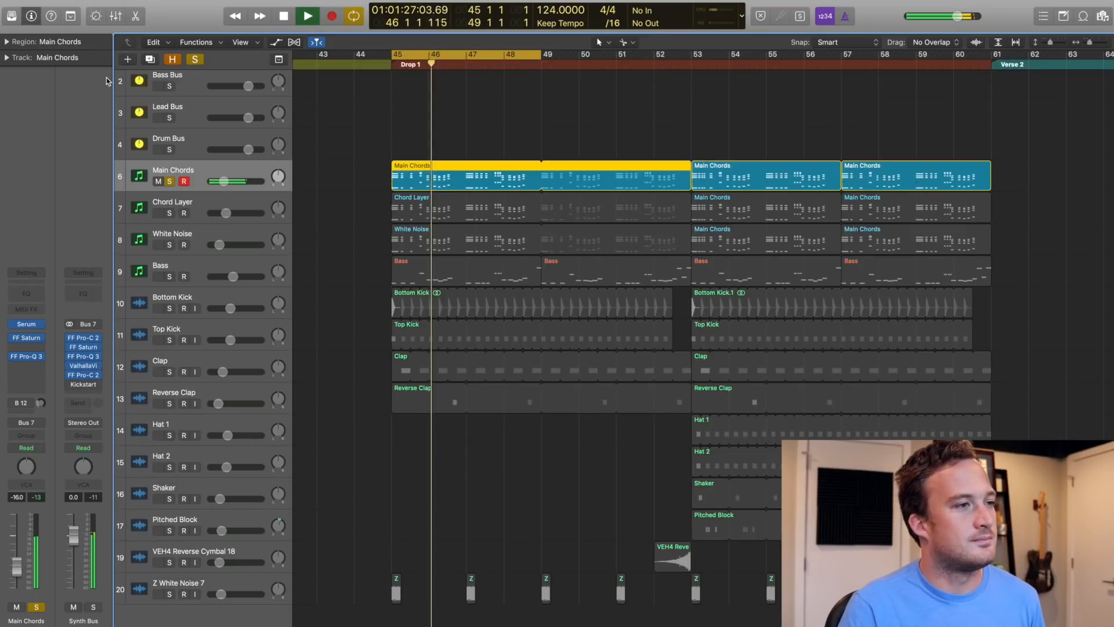
key(space)
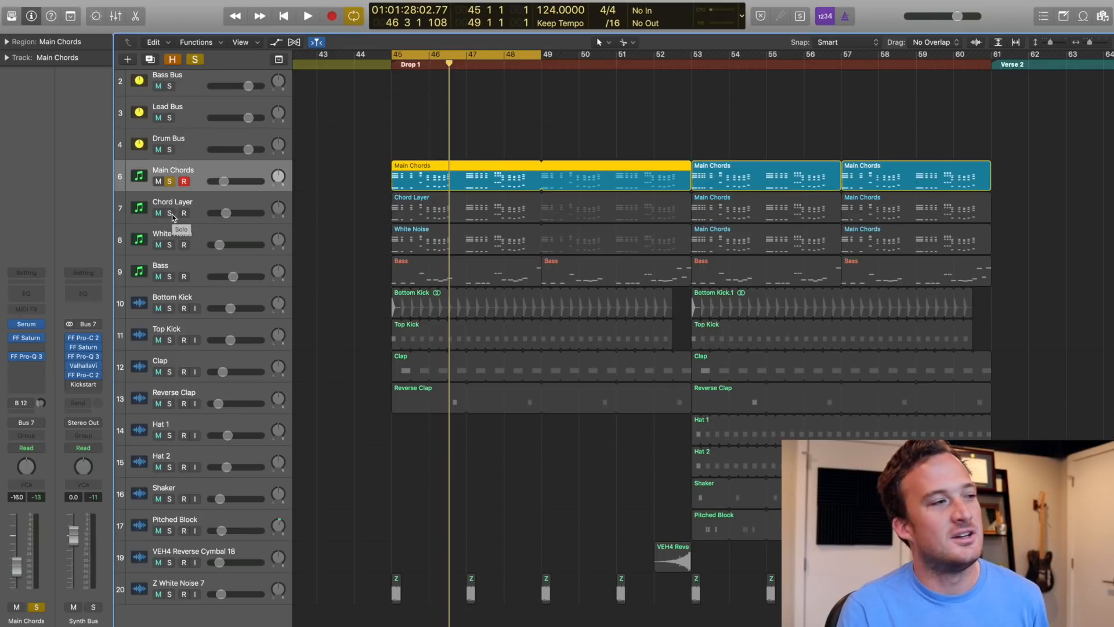
- Solo only the Chord Layer track and play it with its first region open in the Piano Roll
alt+click(170, 213)
click(173, 207)
key(space)
double_click(405, 221)
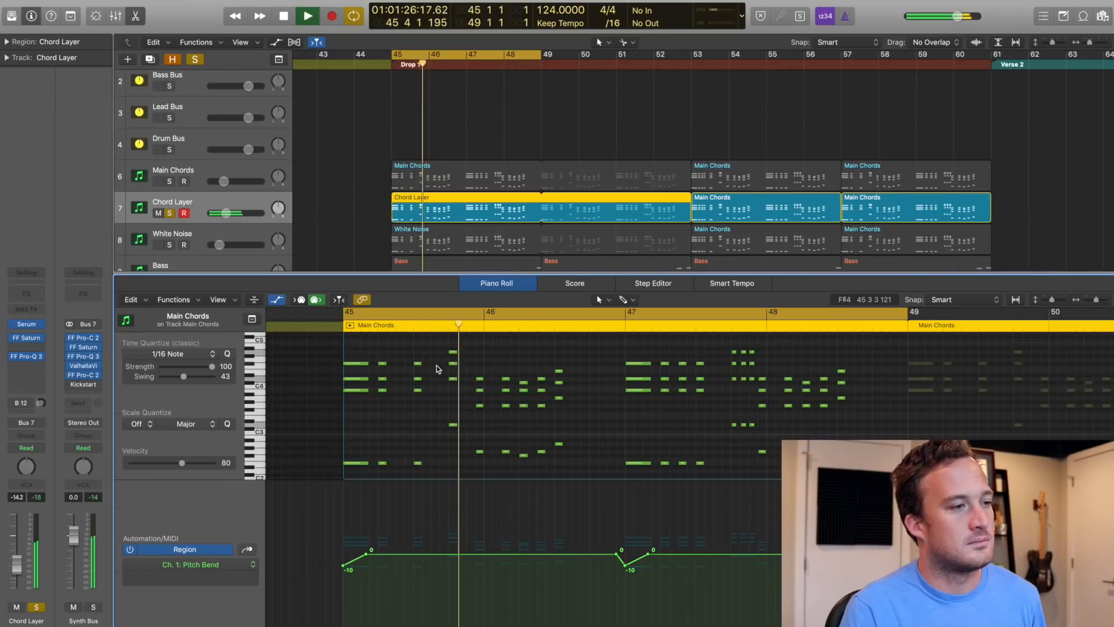
key(space)
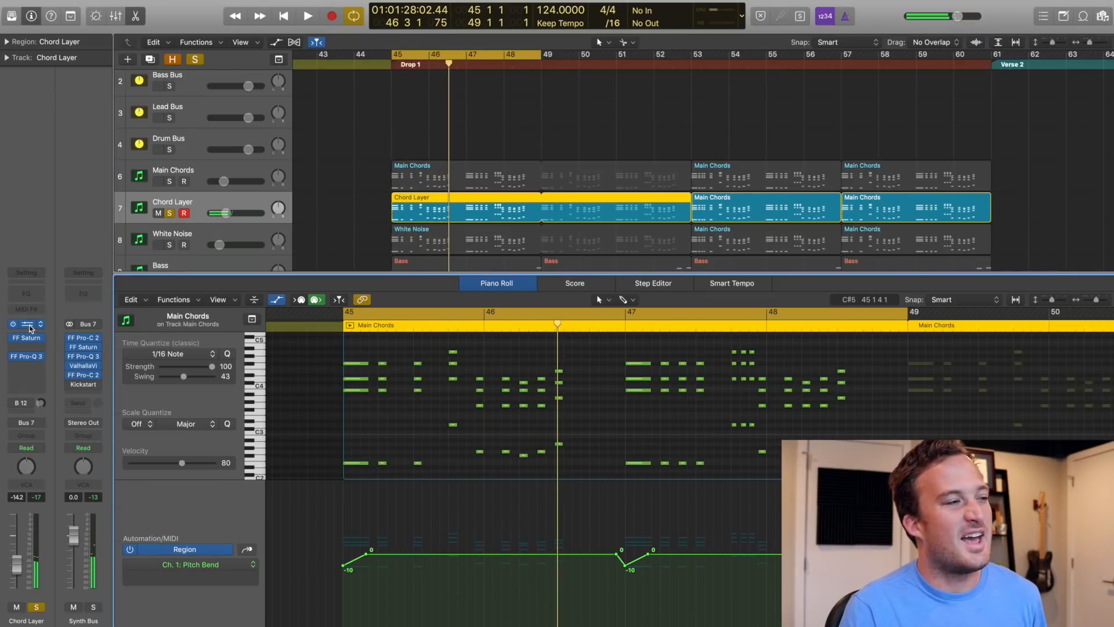
- Open Chord Layer's Serum and examine the oscillators' warp settings, switching Osc B's wavetable to the 2D view and back
click(26, 324)
drag(544, 105, 212, 79)
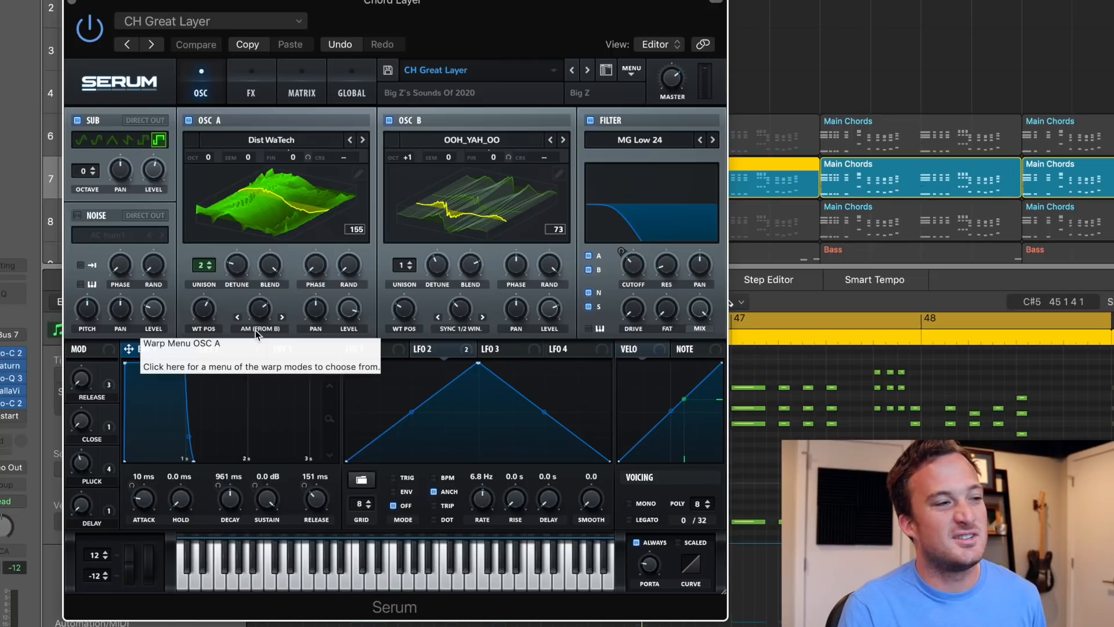
key(space)
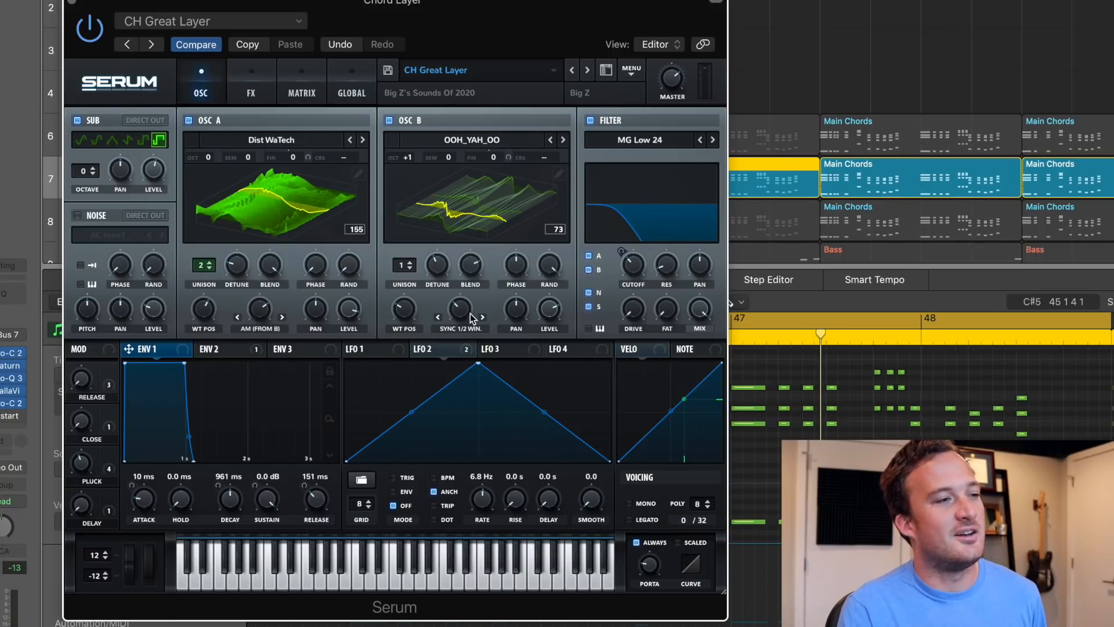
click(468, 221)
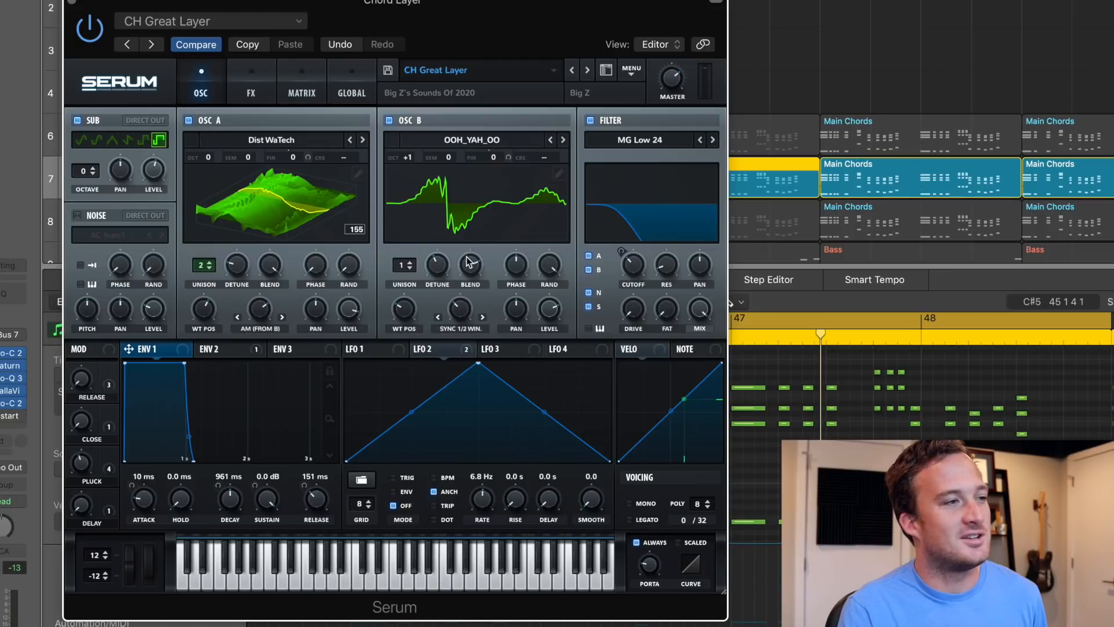
mouse_move(461, 308)
mouse_down()
mouse_move(476, 396)
mouse_move(456, 240)
mouse_move(462, 316)
mouse_up()
click(461, 222)
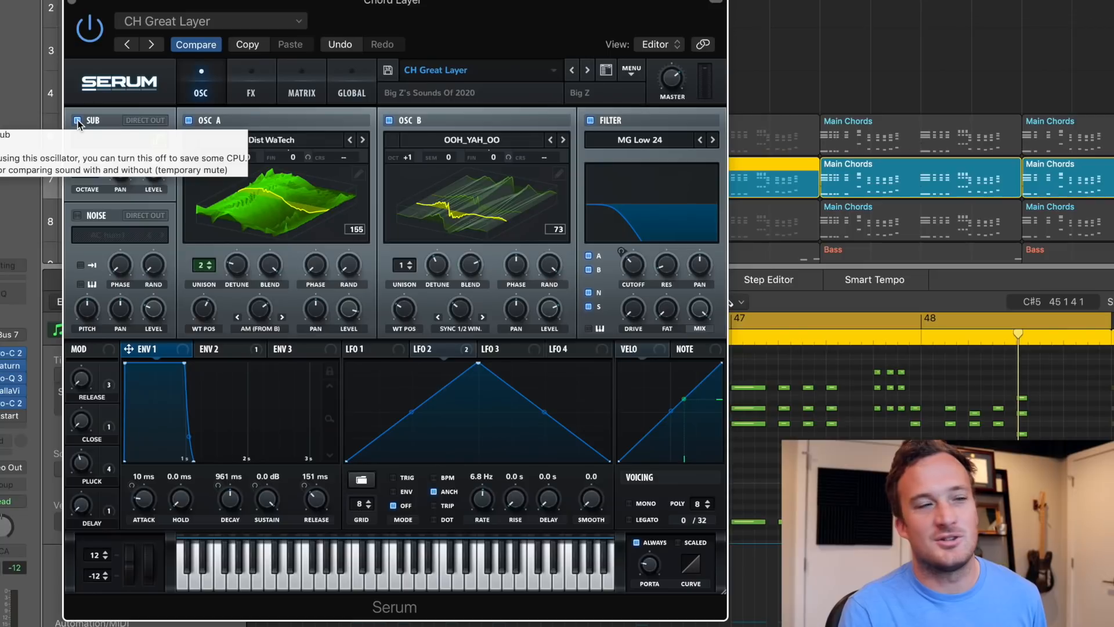
- Compare the Chord Layer sound with Osc A and Osc B turned off, re-enabling Osc B first and Osc A second during playback
click(189, 120)
click(388, 120)
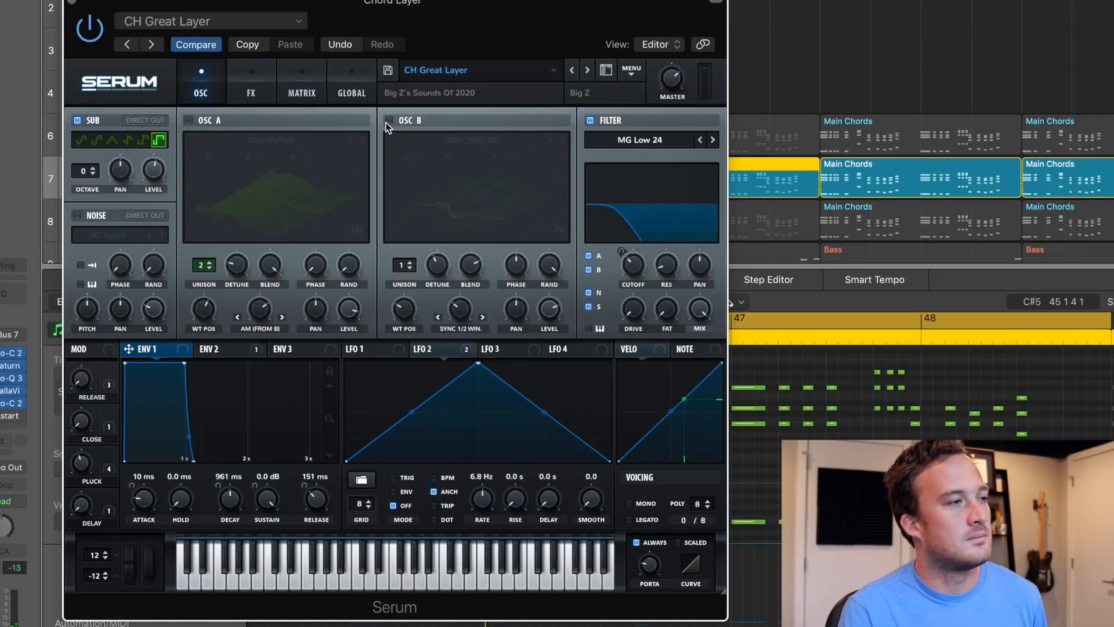
click(388, 122)
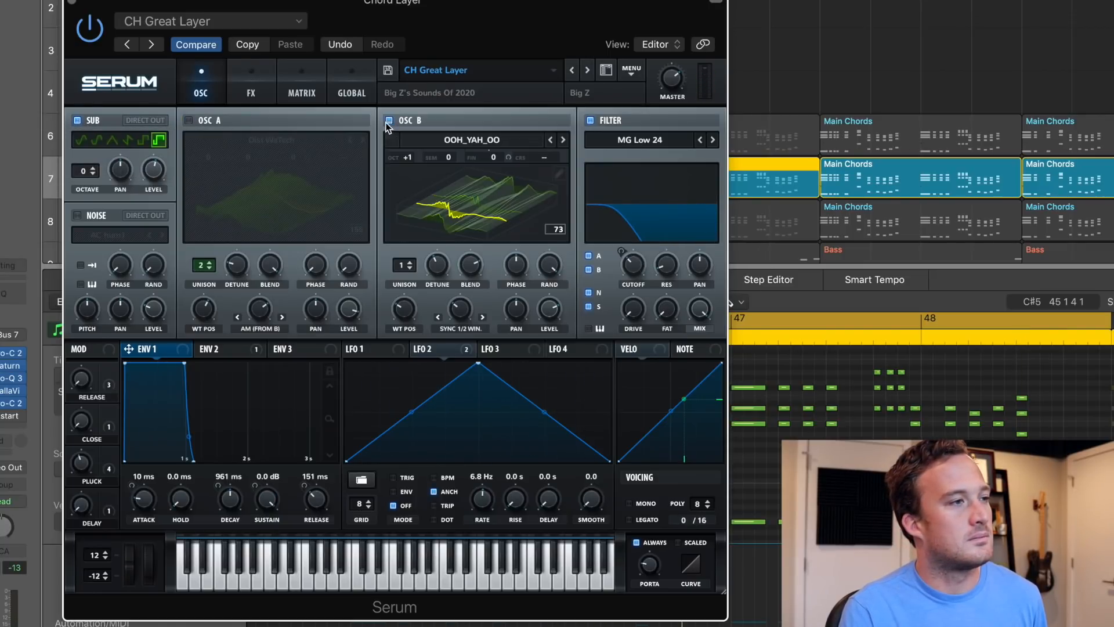
click(188, 121)
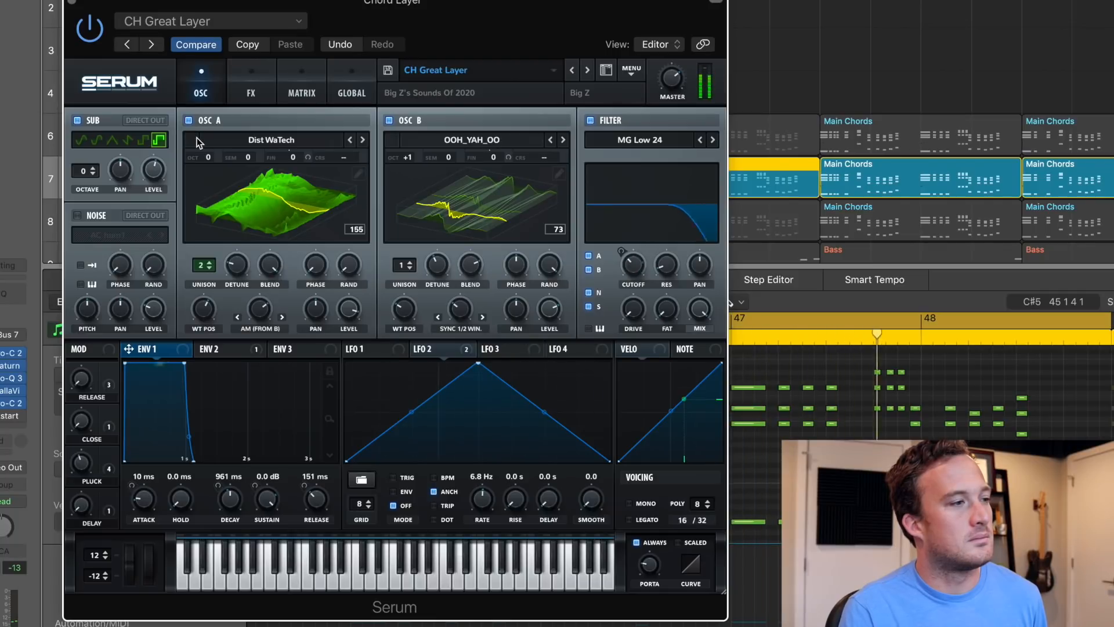
- Show Envelope 2, check the modulators assigned to the filter cutoff, and view the effects in Chord Layer's Serum
click(235, 349)
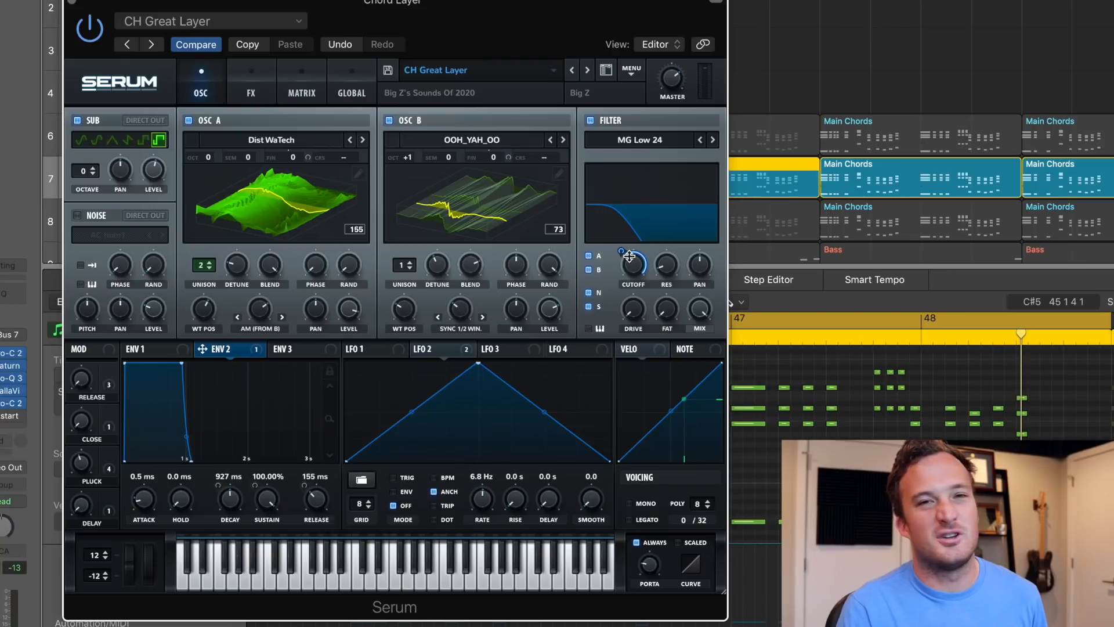
mouse_move(630, 256)
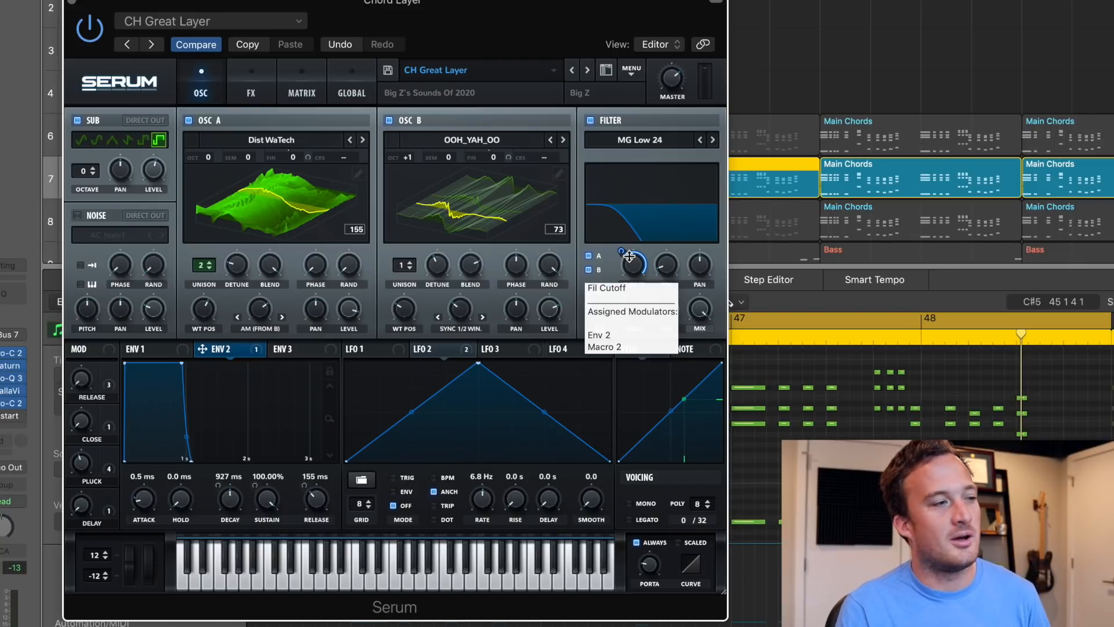
click(244, 92)
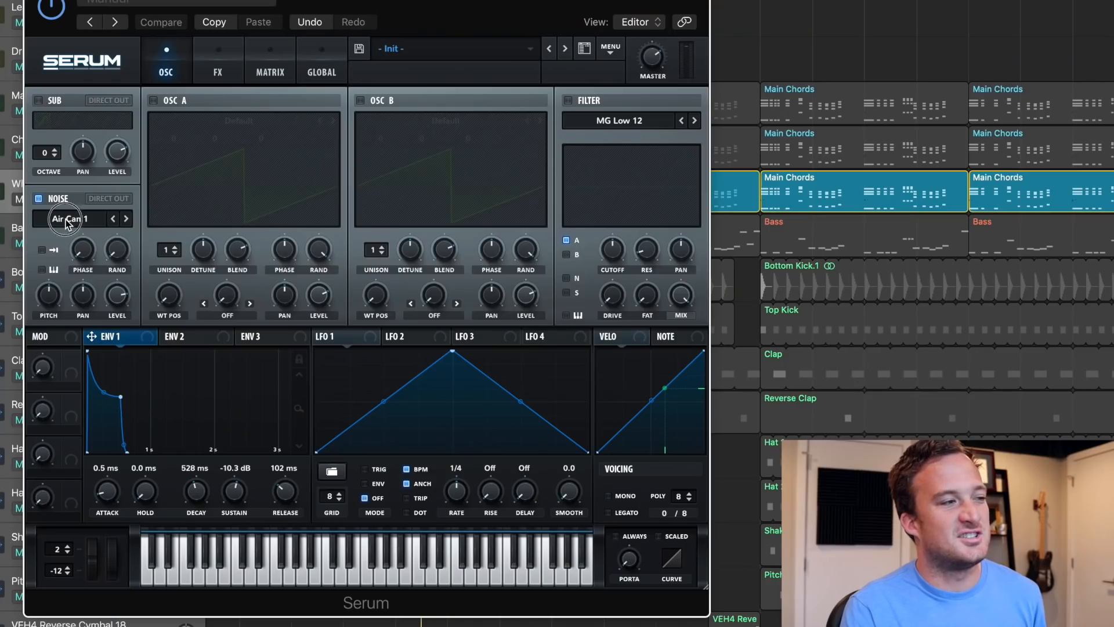
- Browse the Organics noise samples in the White Noise track's Serum without changing the sample, and close the plug-in
click(67, 218)
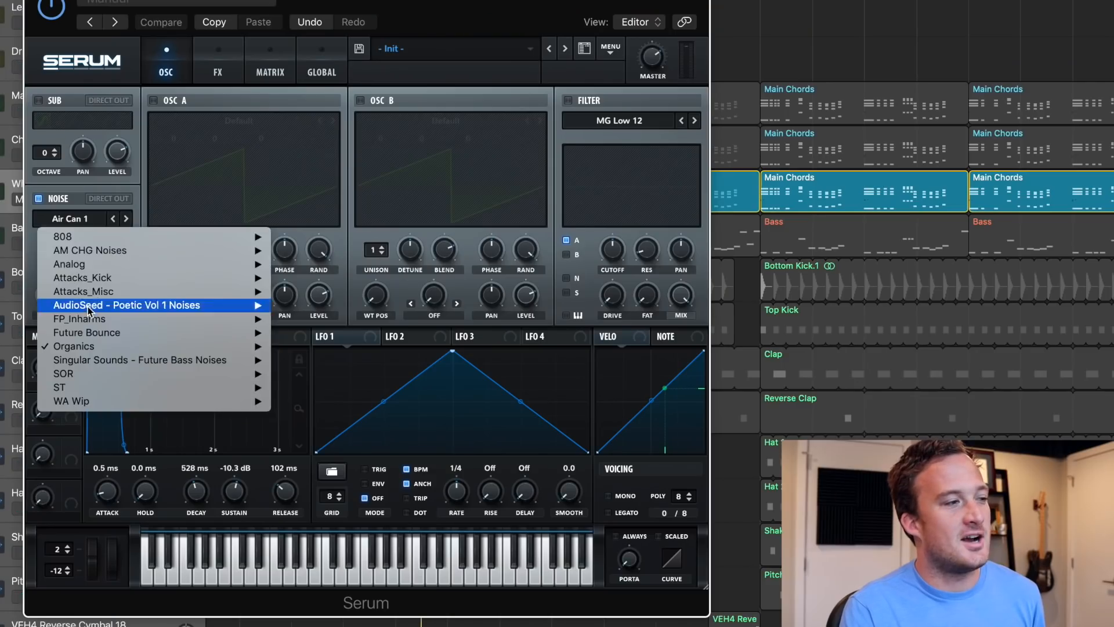
mouse_move(233, 346)
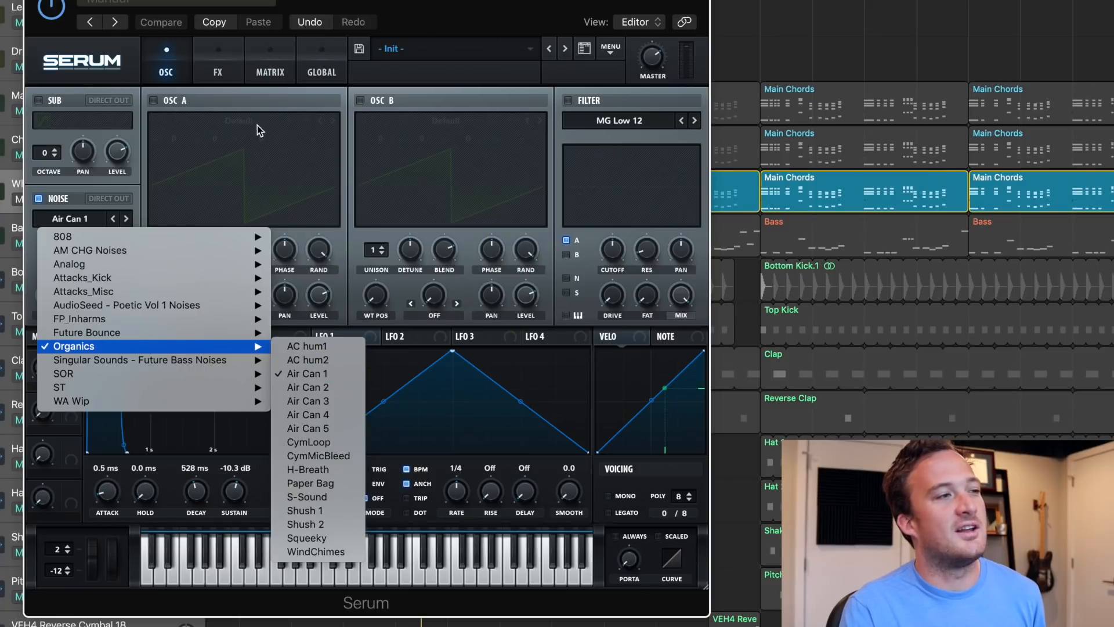
click(202, 100)
key(space)
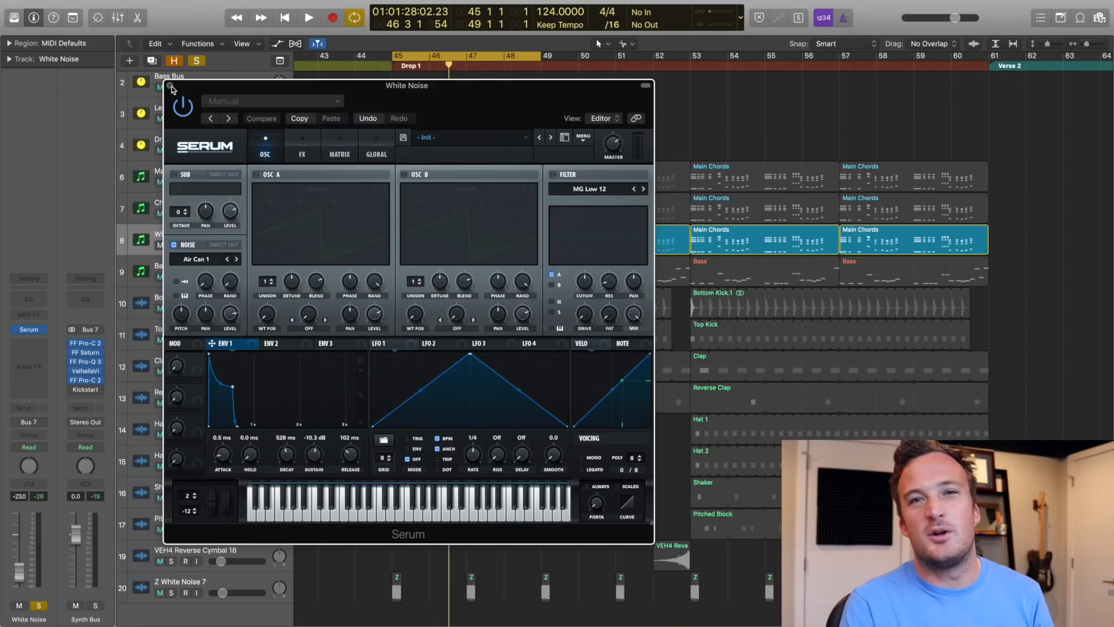
click(171, 86)
- Solo Main Chords and Chord Layer alongside White Noise, and examine the first FF Pro-C 2 on the Synth Bus during playback
click(171, 182)
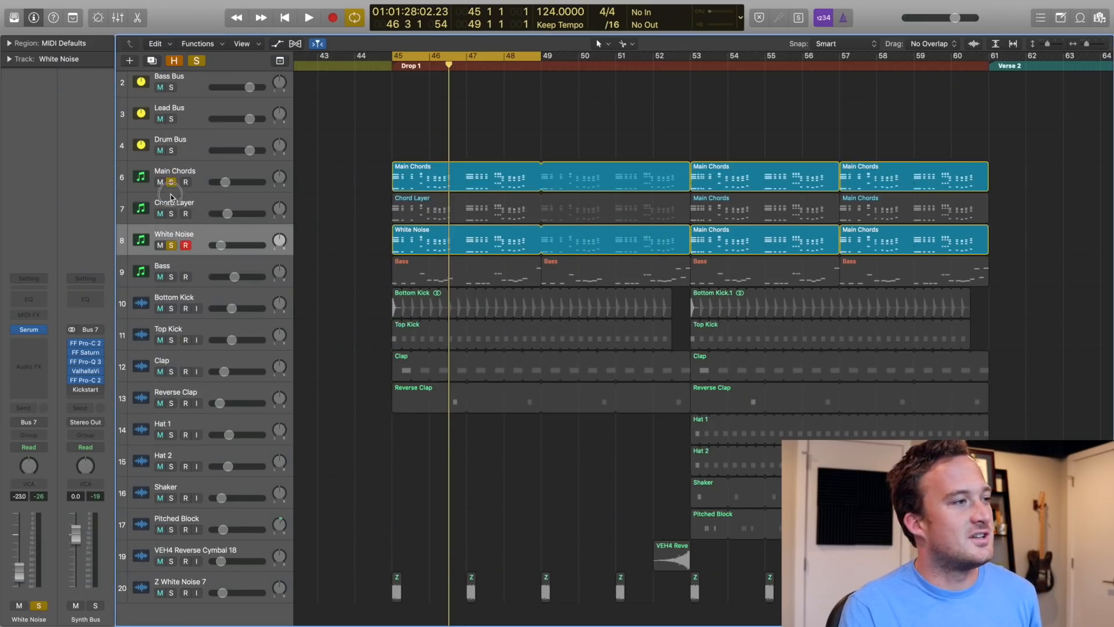
click(172, 213)
click(92, 343)
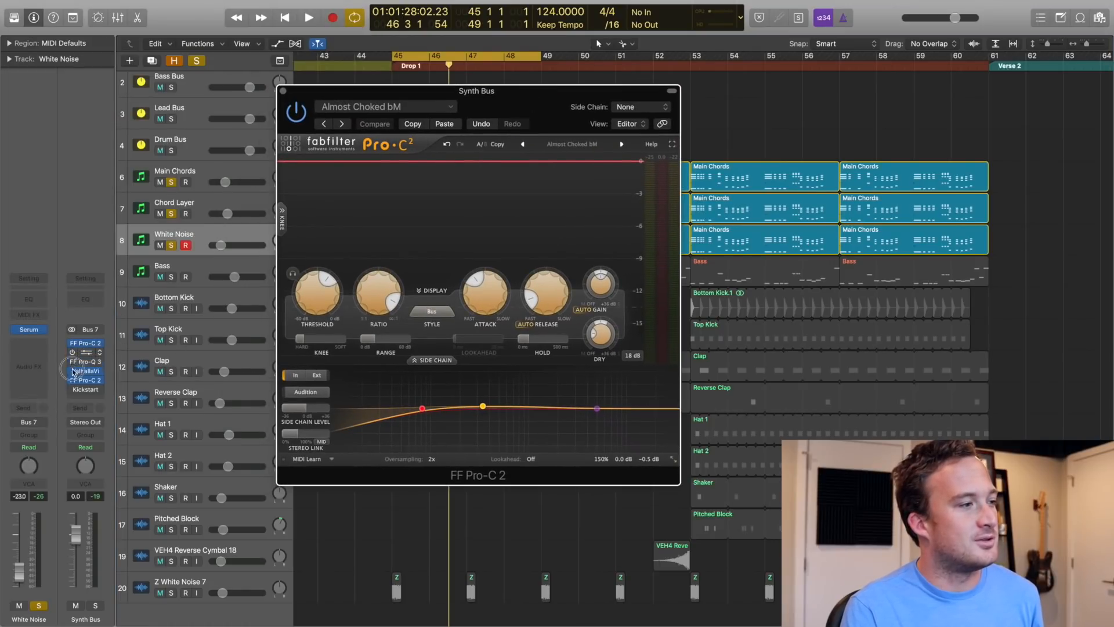
key(space)
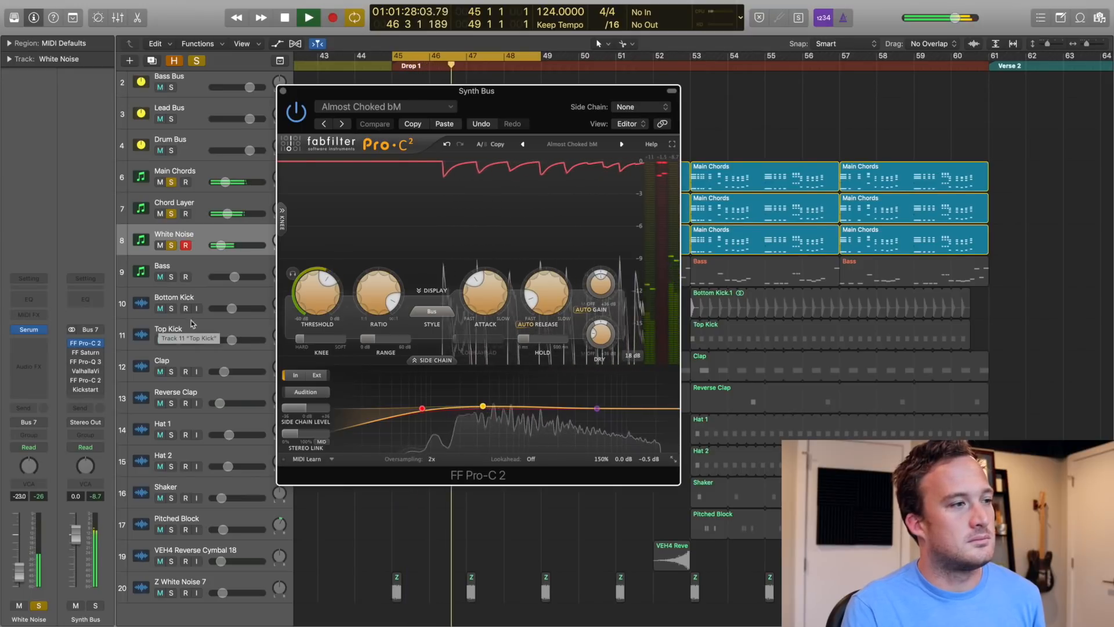
key(space)
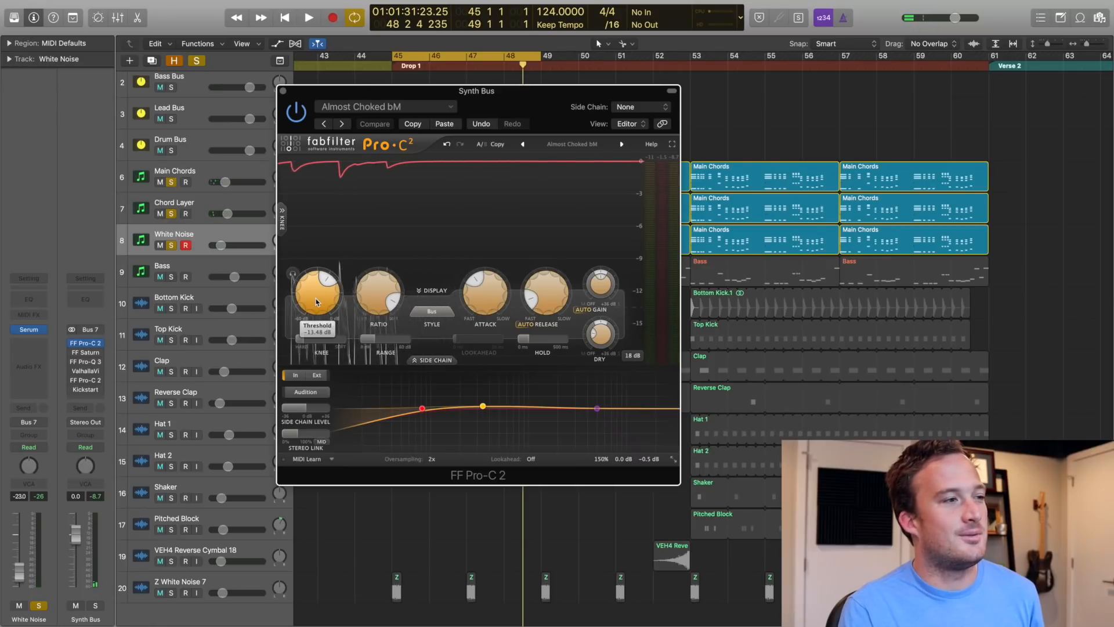
- Lower the threshold of the Synth Bus's first FF Pro-C 2 while the soloed chord tracks play
key(space)
drag(316, 301, 317, 316)
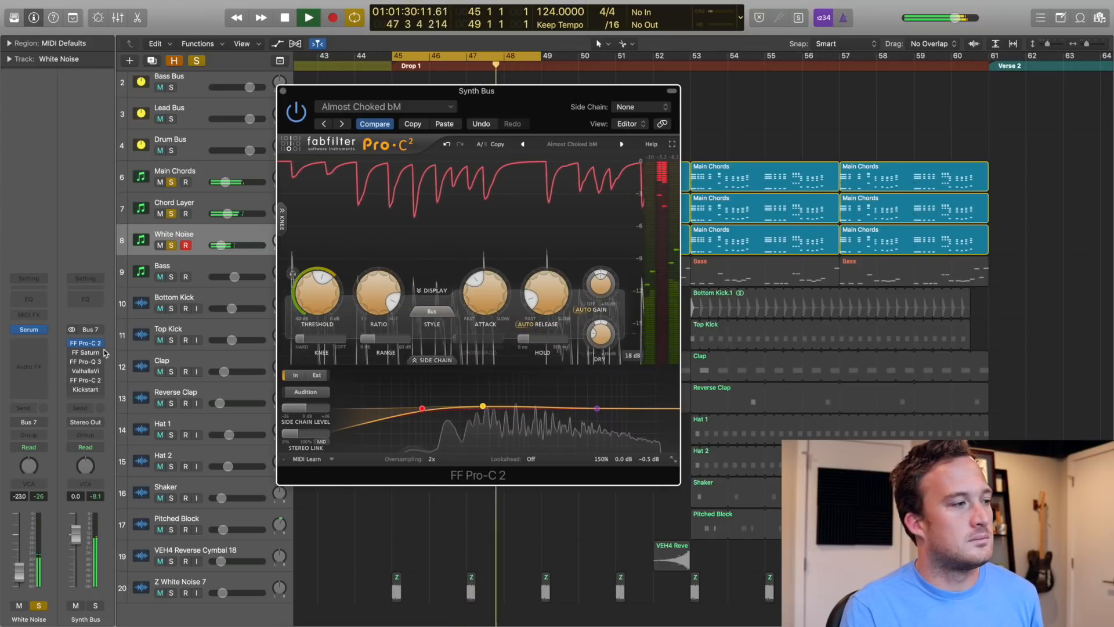
key(space)
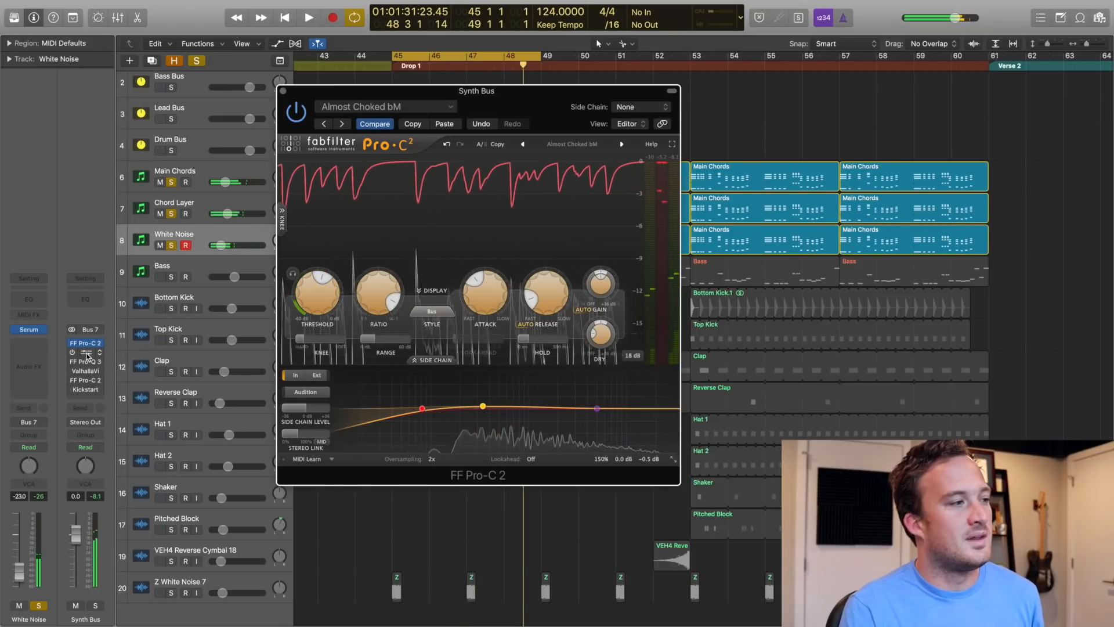
- Review the FF Saturn saturation on the Synth Bus, and examine the bus's FF Pro-Q 3 curve during playback
click(87, 353)
drag(730, 298, 447, 187)
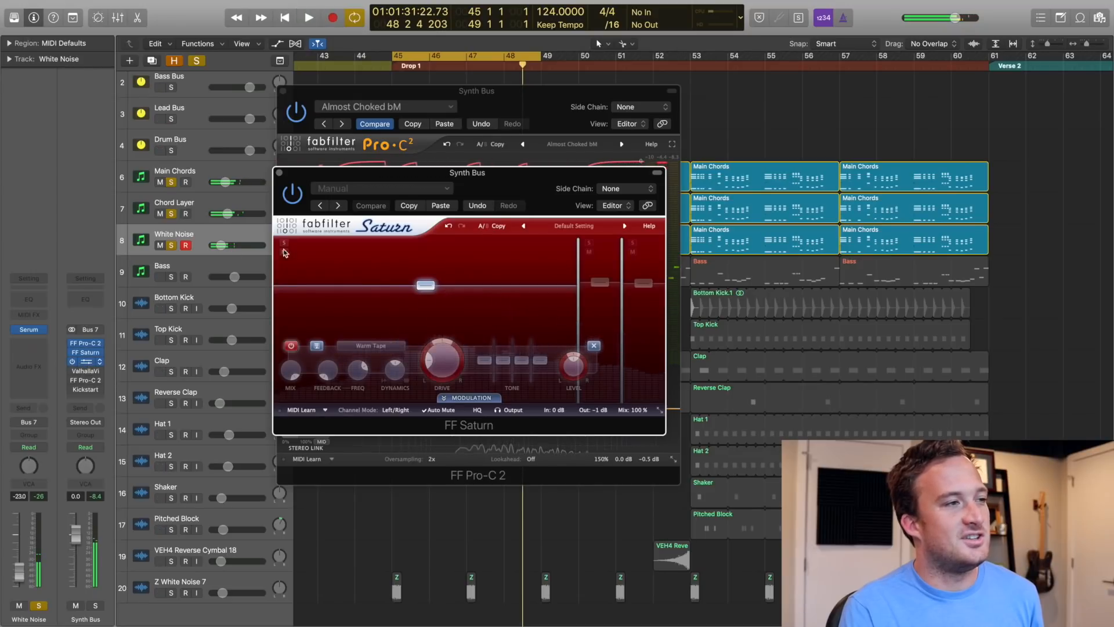
click(86, 361)
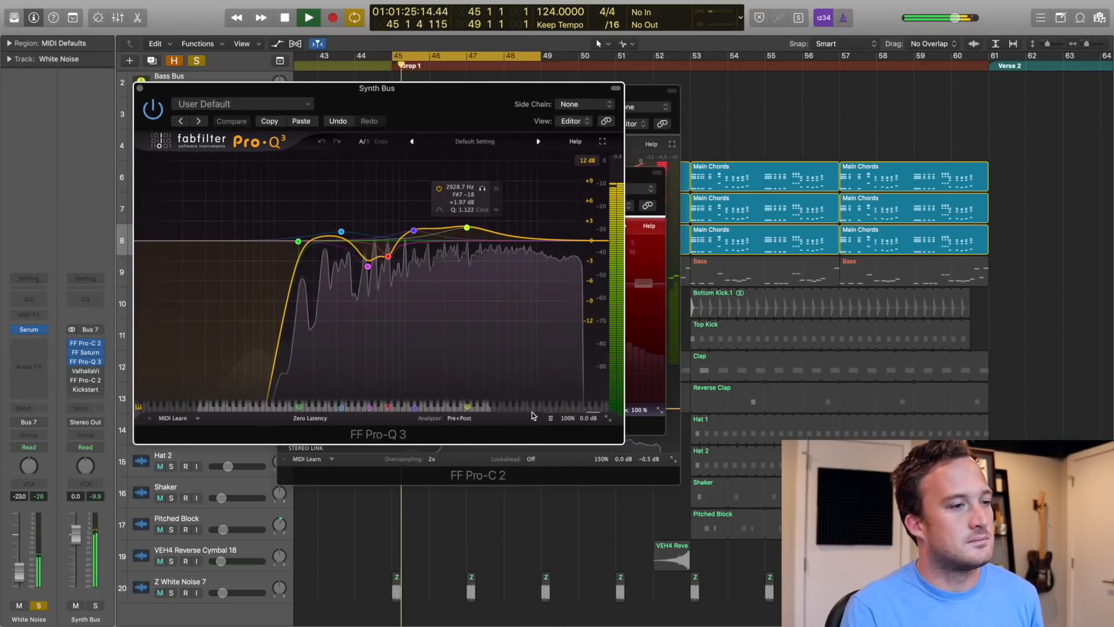
click(552, 418)
click(551, 418)
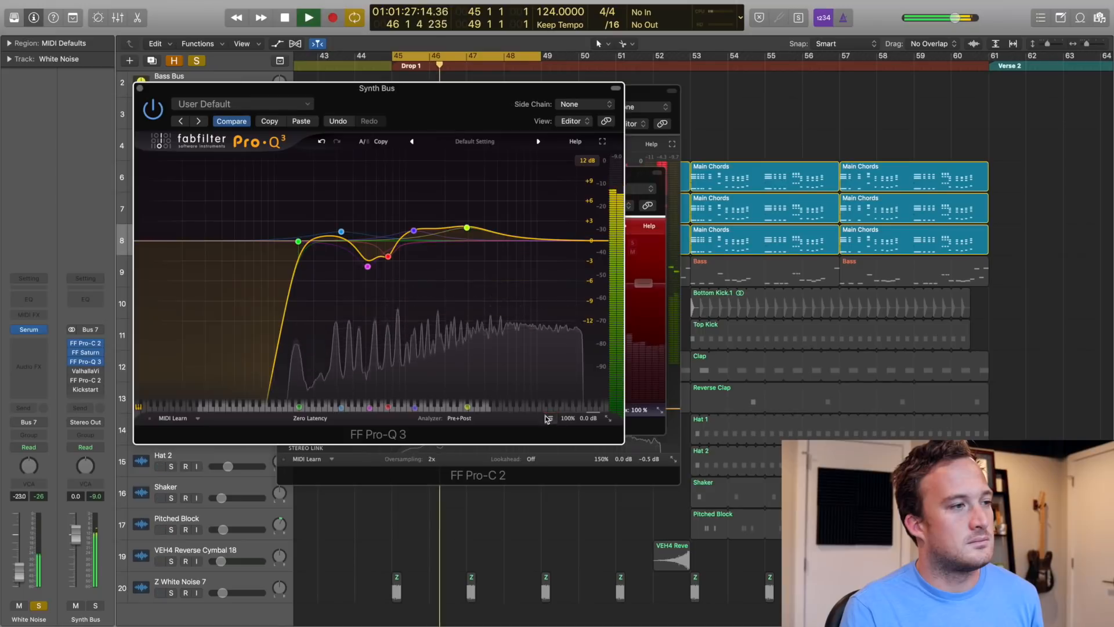
key(space)
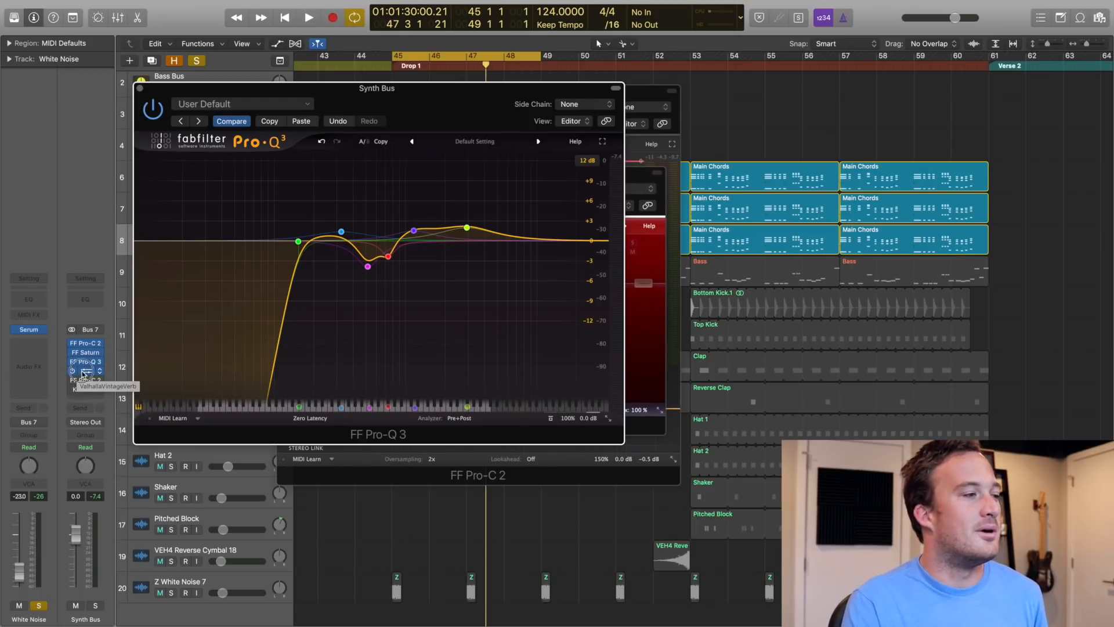
- Open ValhallaVintageVerb on the Synth Bus, examine its reverb settings and listen to the soloed chords through it
click(84, 373)
drag(637, 178, 341, 145)
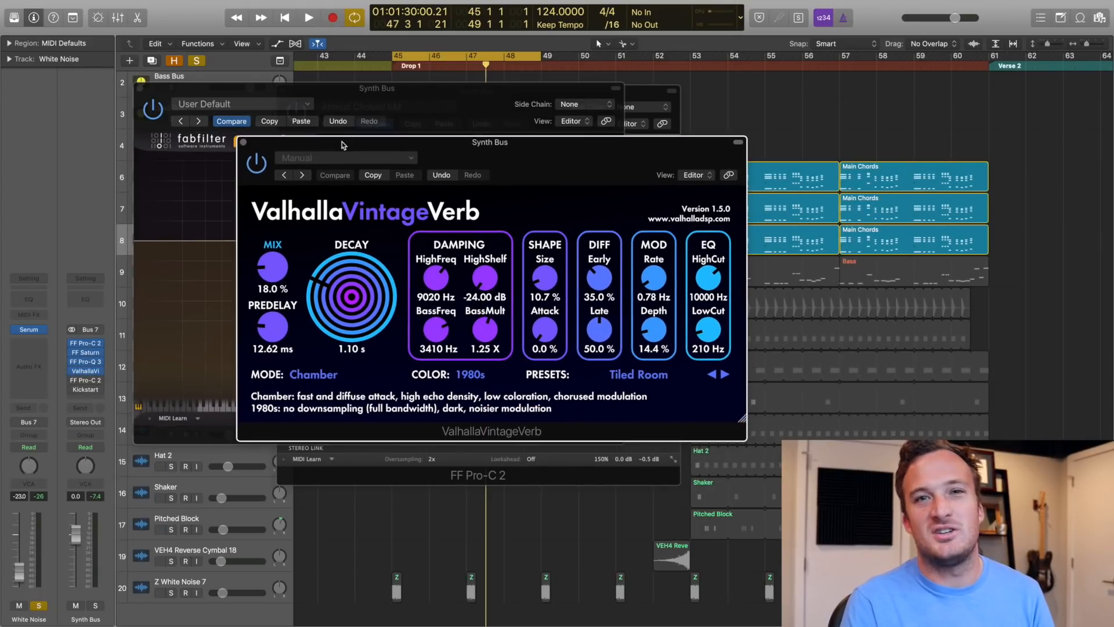
key(space)
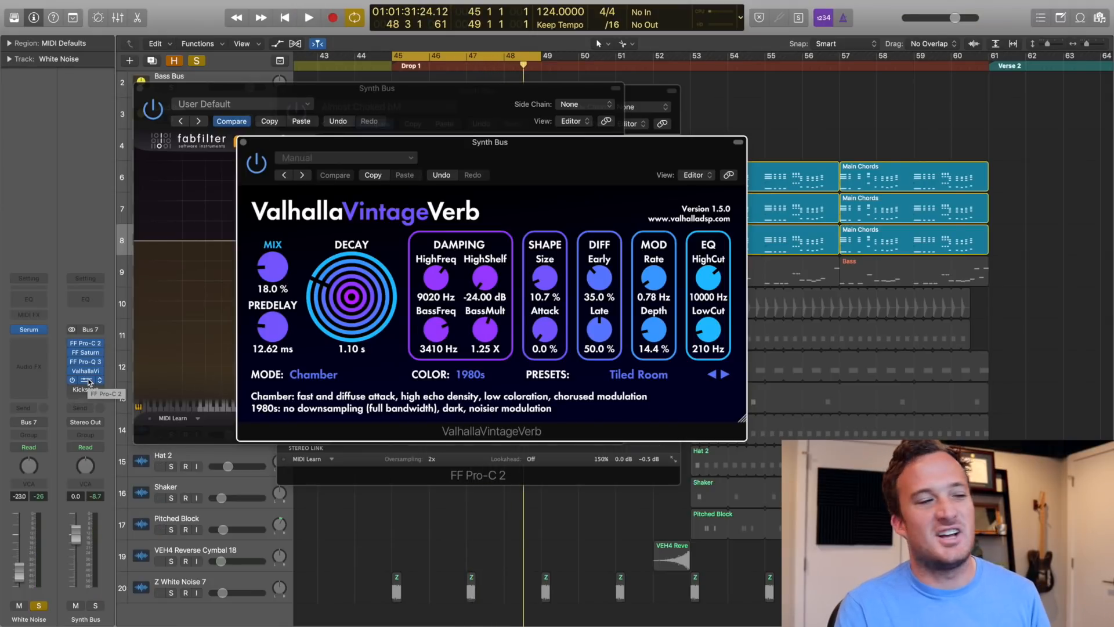
- Open the Synth Bus's second FF Pro-C 2, side-chained from Bus 24, and play the full mix with all solos cleared
click(89, 380)
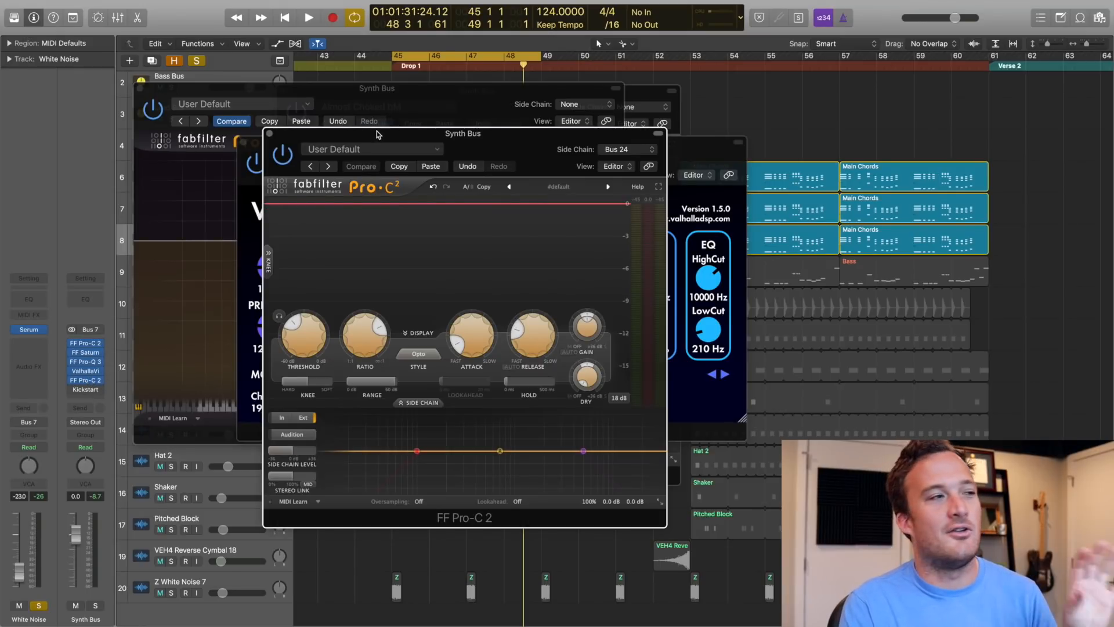
key(space)
click(196, 61)
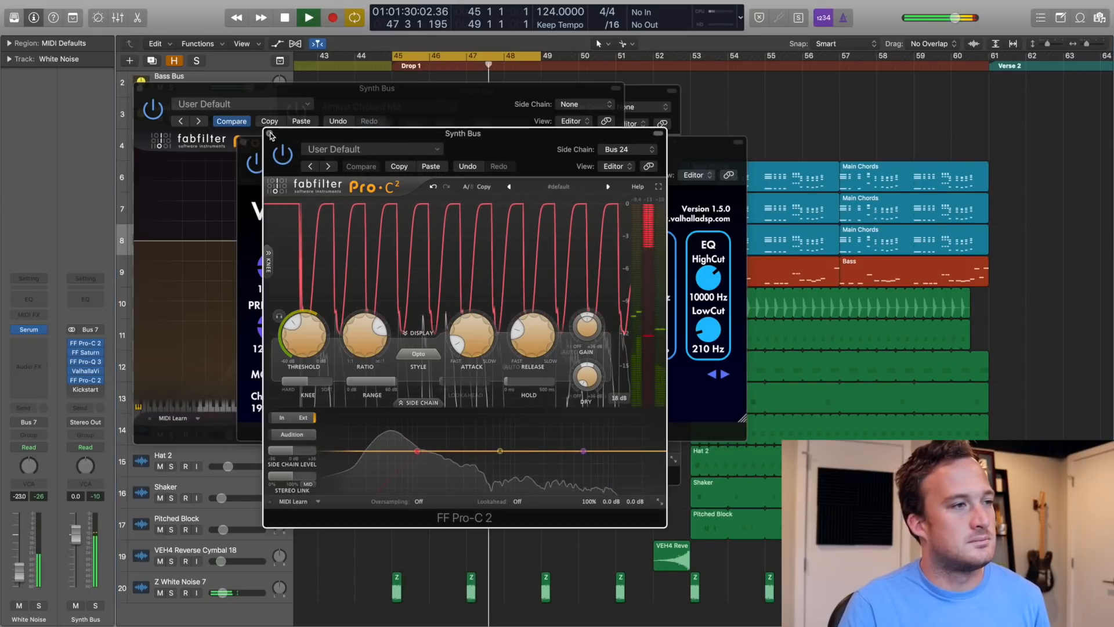
- Hide the plug-in windows and play the second half of Drop 1 with the cycle range at bars 53 to 61
key(v)
key(c)
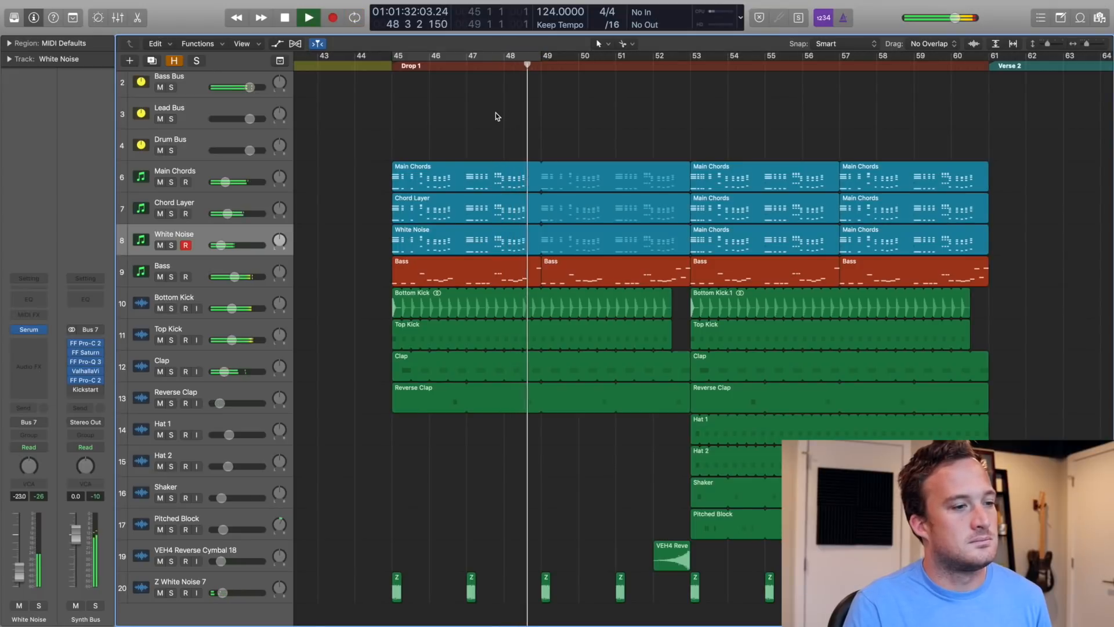
key(space)
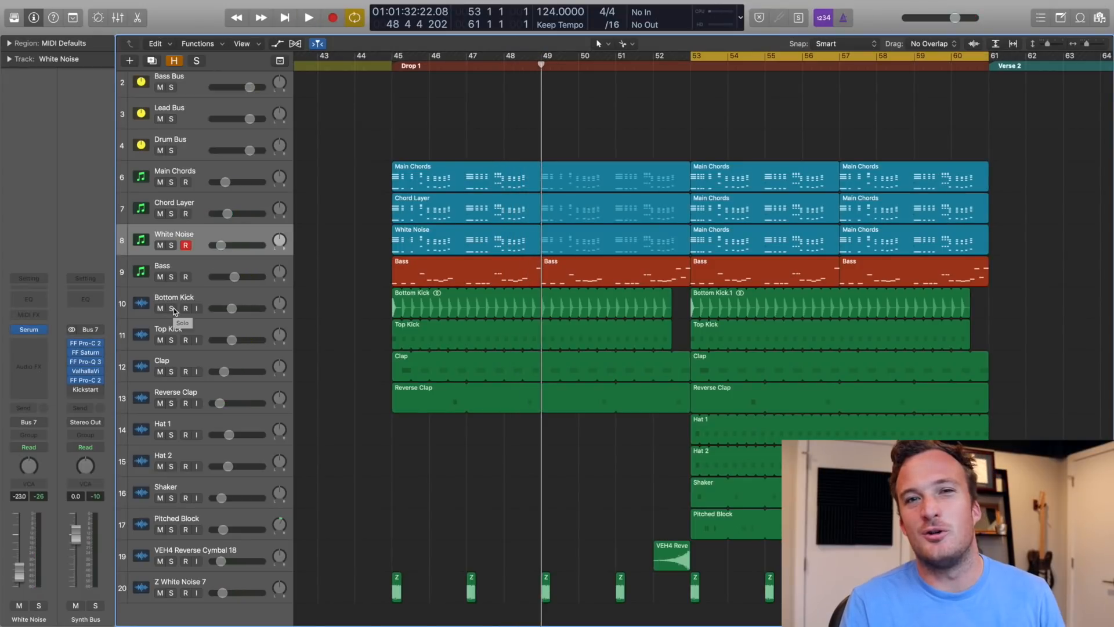
drag(174, 310, 172, 592)
key(space)
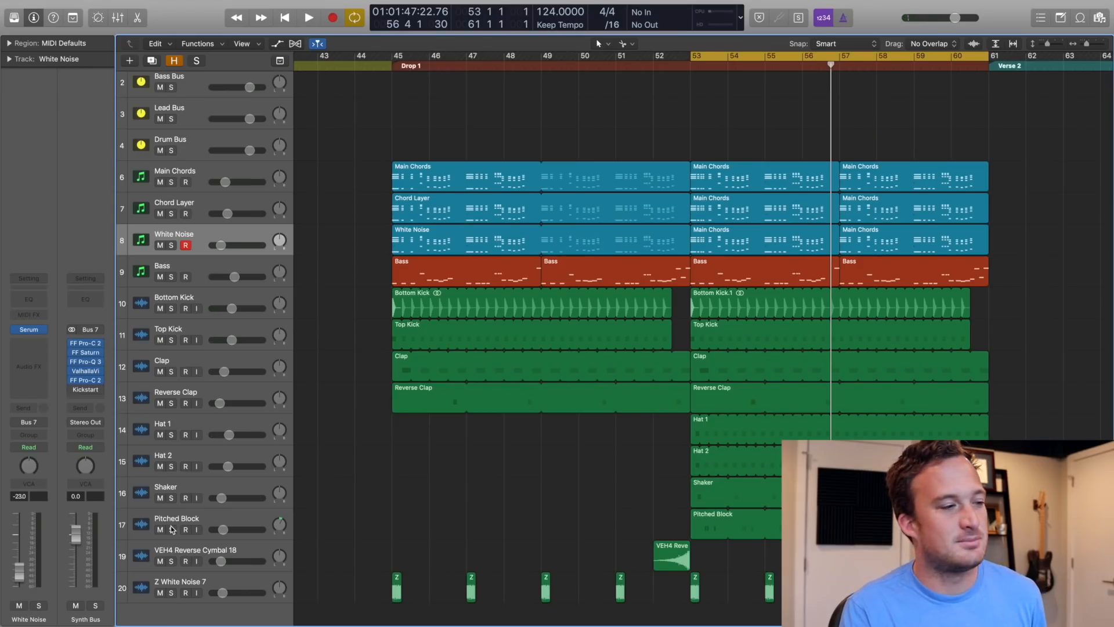
- Solo Pitched Block and start playback, adding Shaker, Hat 2 and Hat 1 to the solo one after another
click(171, 530)
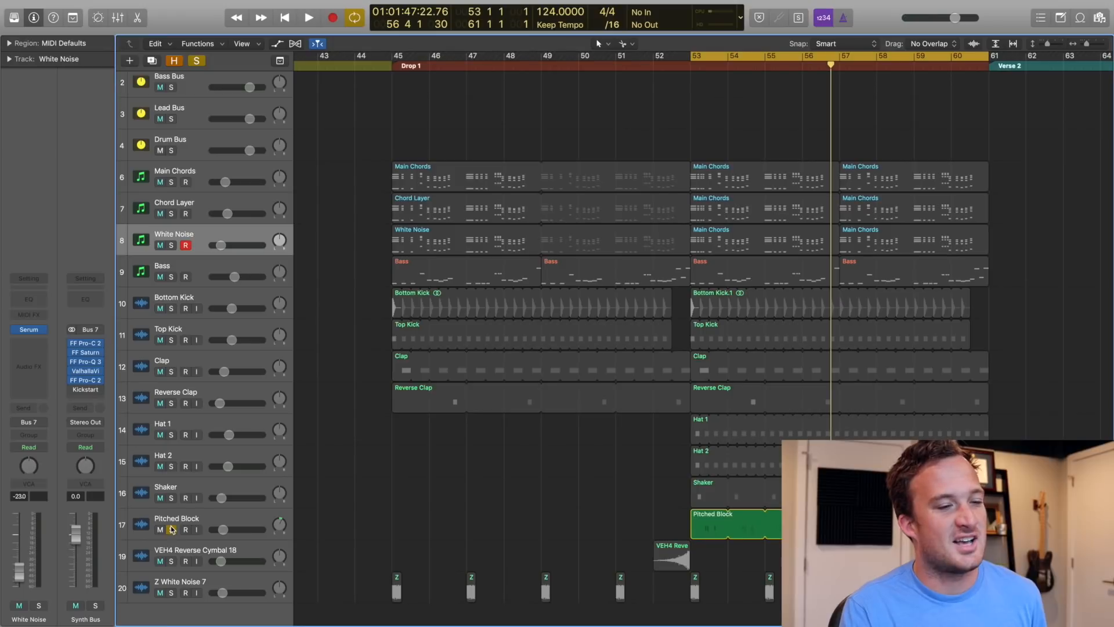
key(space)
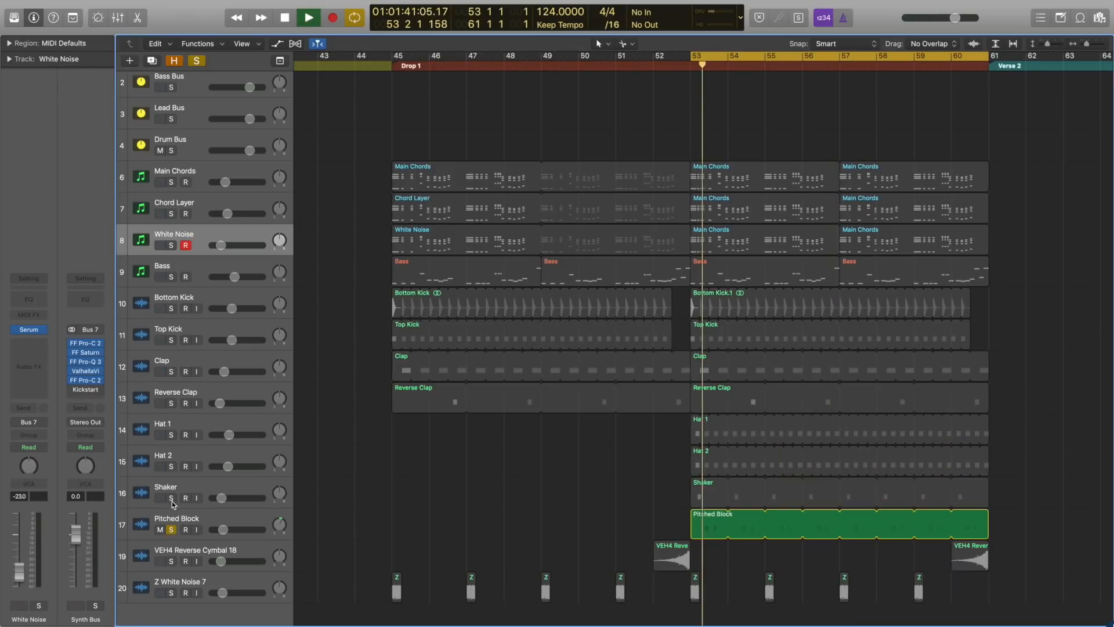
click(172, 498)
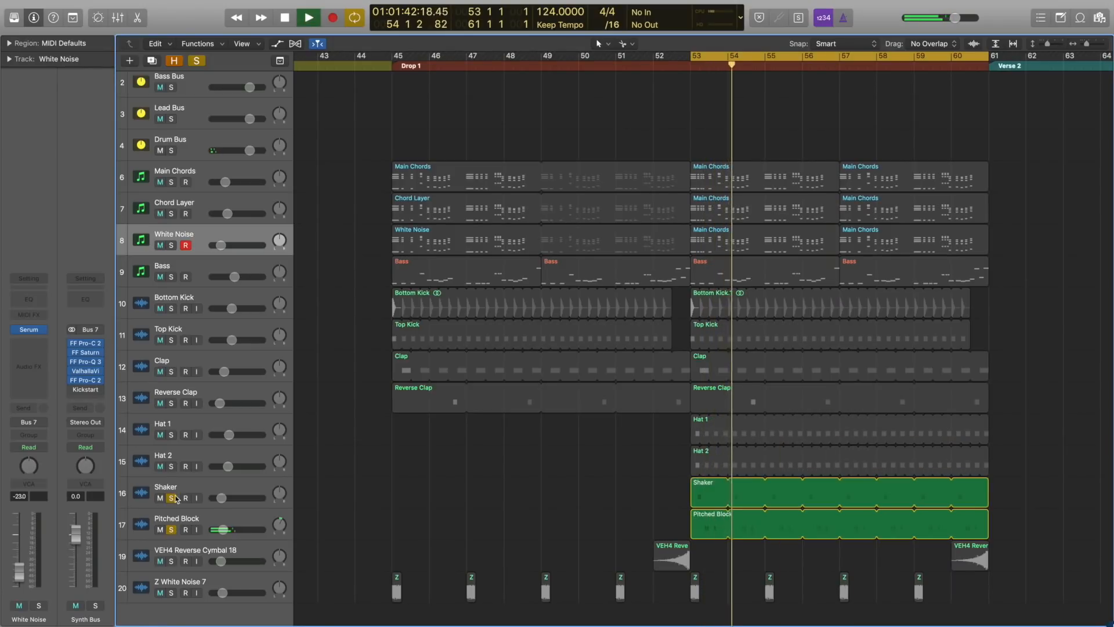
click(171, 466)
click(172, 434)
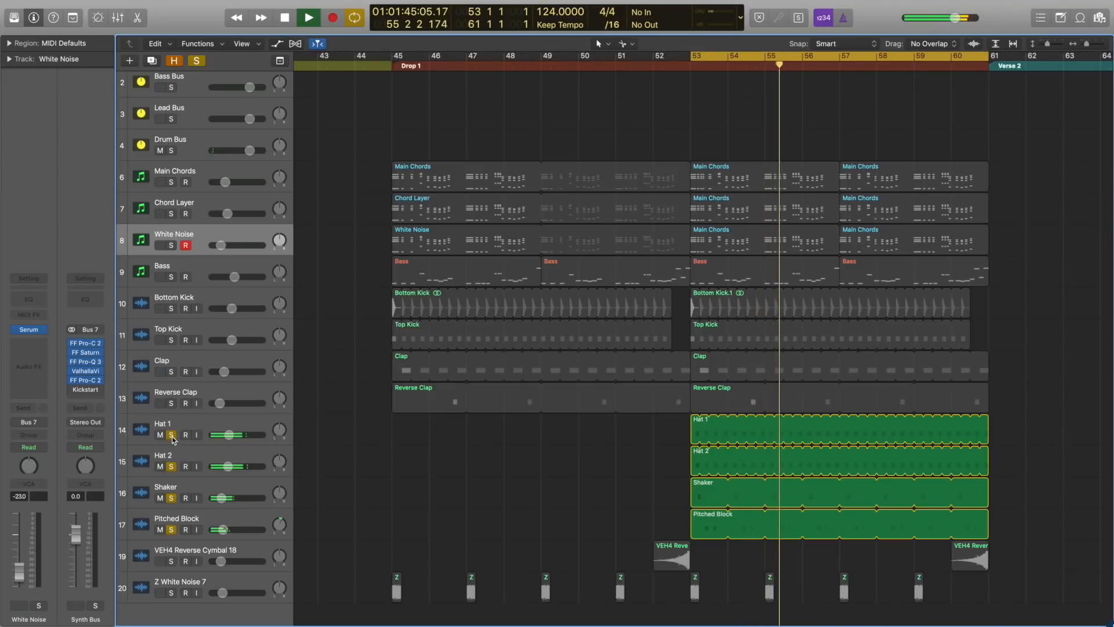
- Add Reverse Clap, Clap and VEH4 Reverse Cymbal 18 to the soloed percussion, and stop playback after listening
click(171, 404)
click(172, 372)
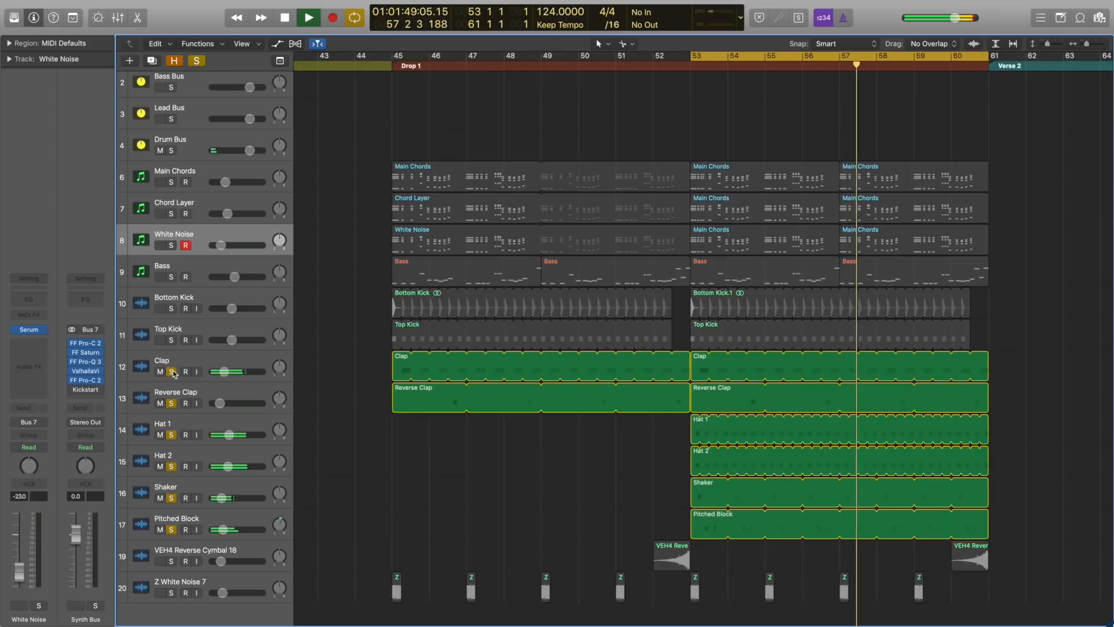
click(171, 561)
key(space)
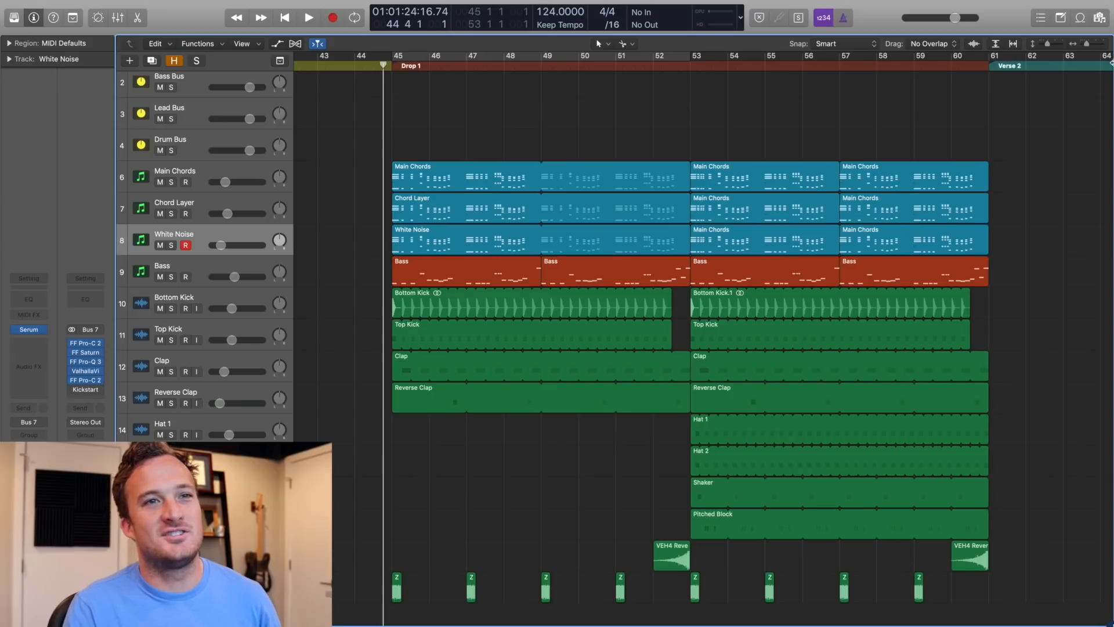
- Search all files for "woo", preview the @ Pre Drop WOO.wav sample, and add it to the arrangement on its own track
click(1101, 19)
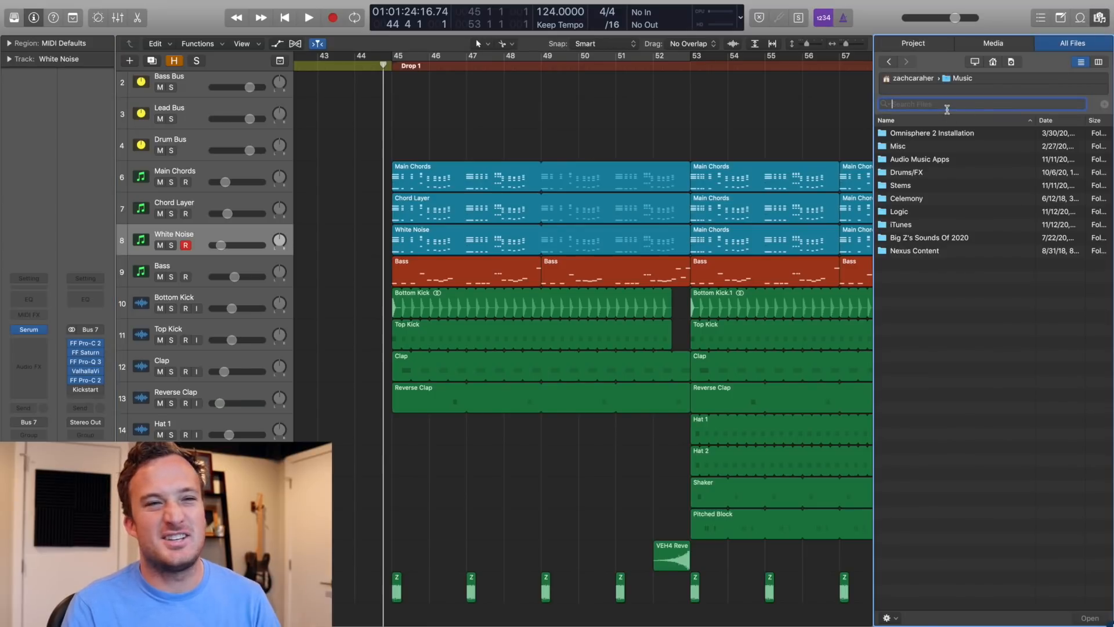
key(Return)
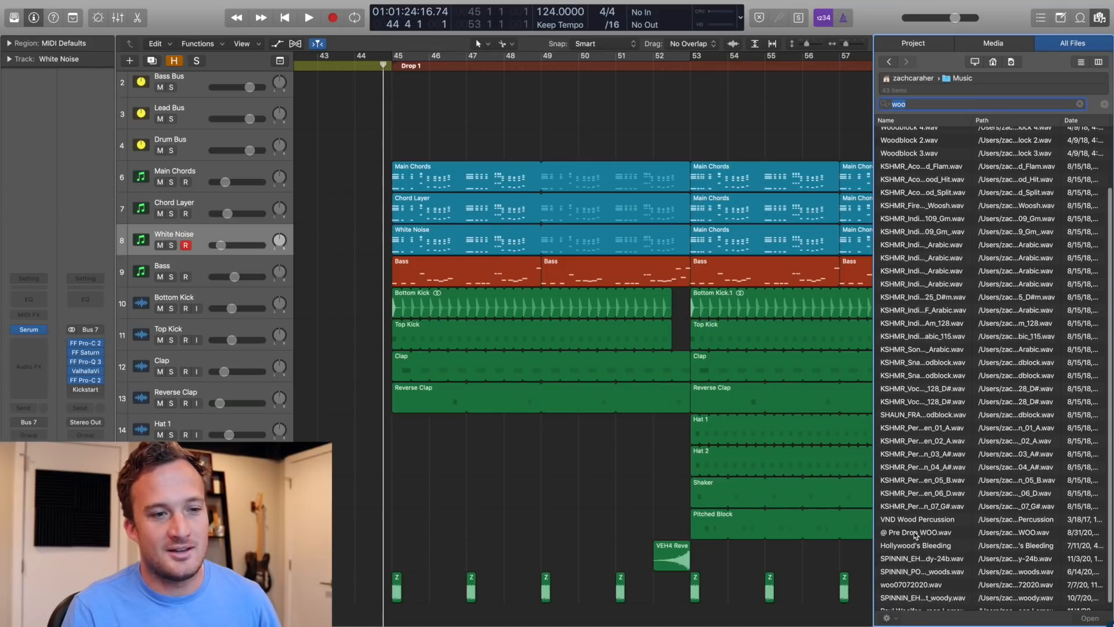
click(917, 532)
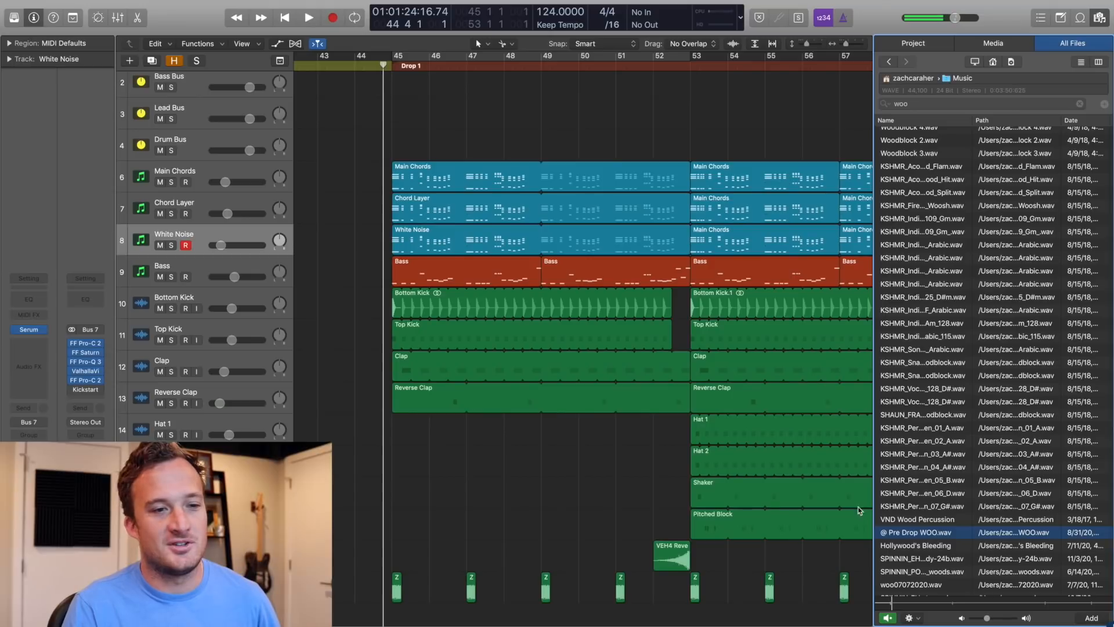
drag(877, 526, 771, 535)
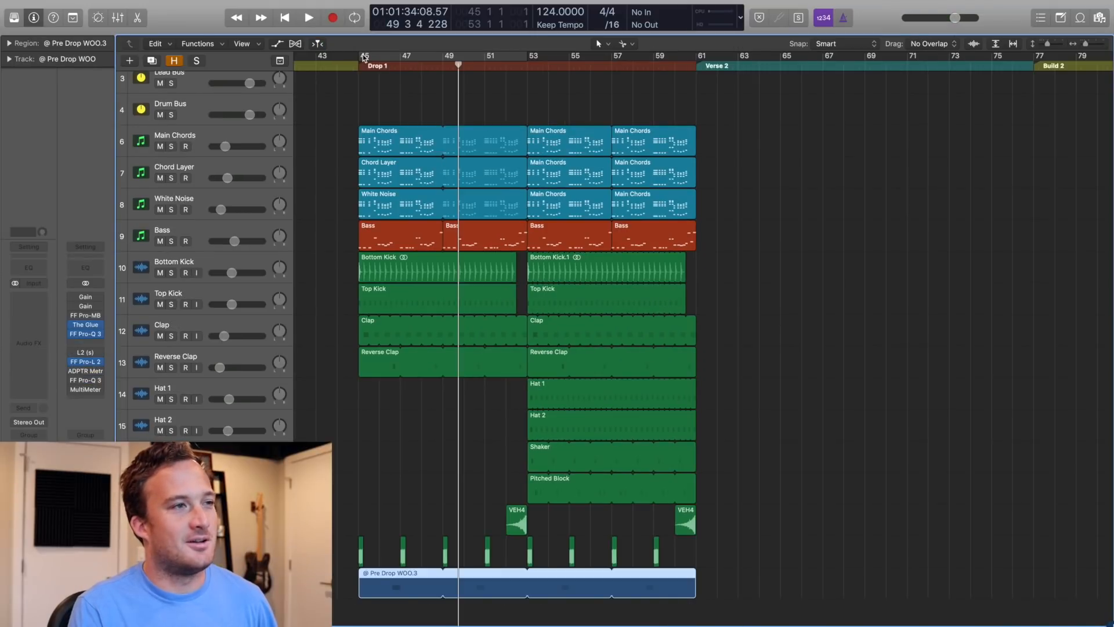
- Play Drop 1 and set the @ Pre Drop WOO track's volume to -12.0 dB
key(space)
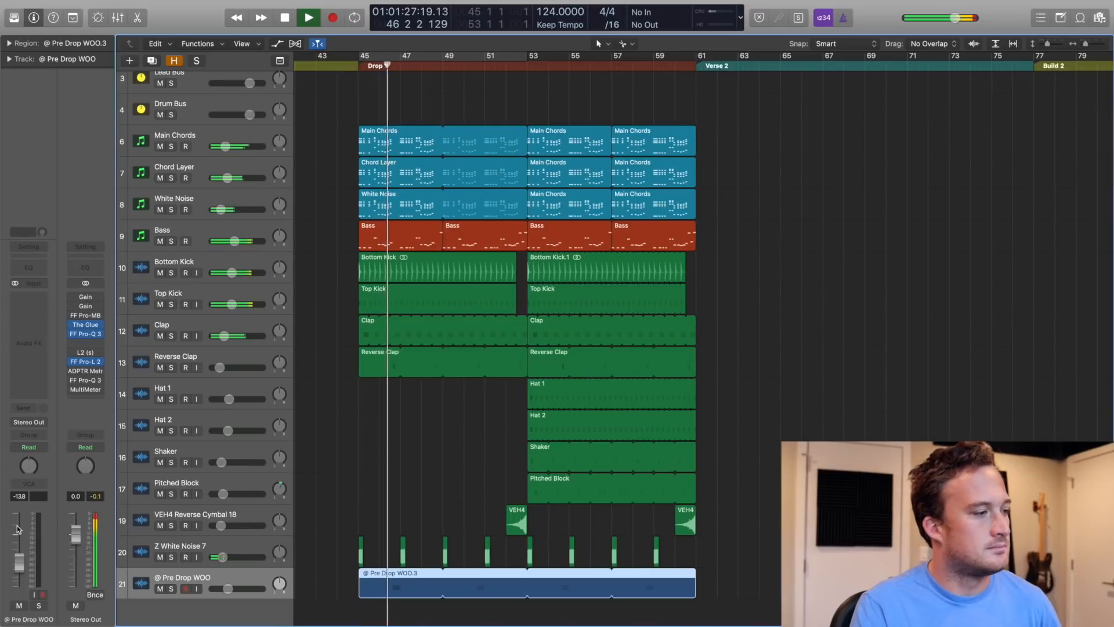
drag(20, 563, 20, 559)
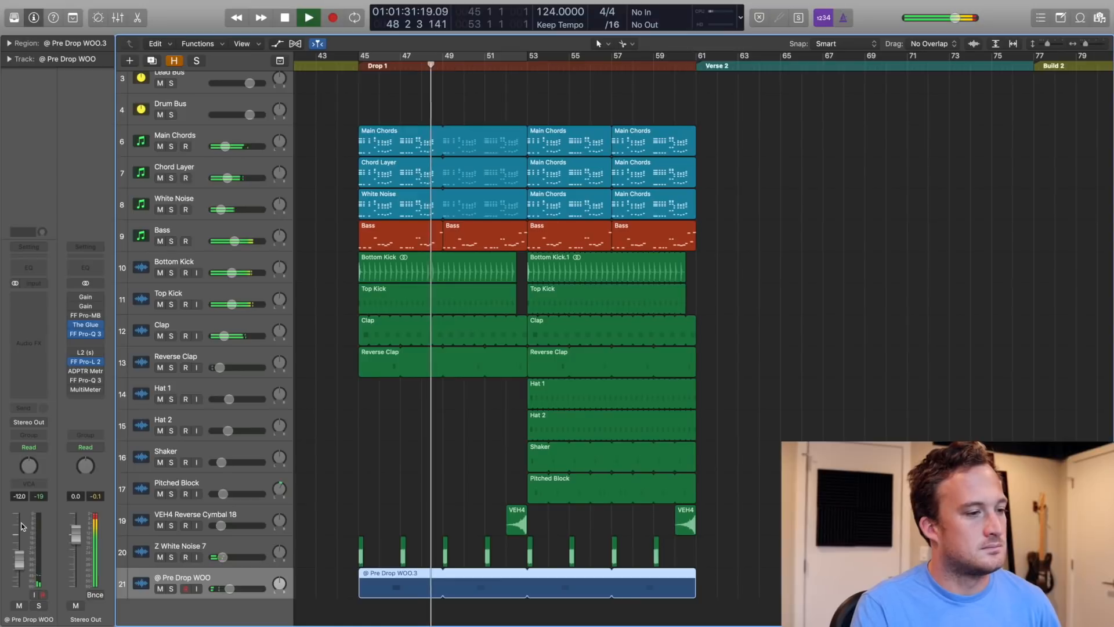